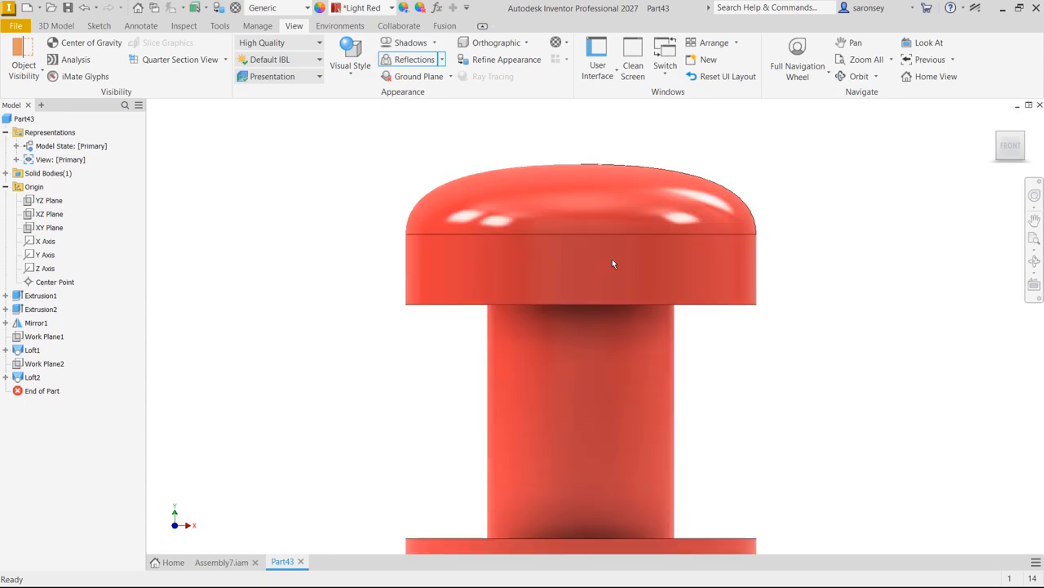
# Inspect the finished red spool part from several angles and cut it with a half section view on the YZ Plane
pyautogui.scroll(3, 625, 310)
pyautogui.moveTo(625, 310)
pyautogui.keyDown('shift'); pyautogui.mouseDown(button='middle')
pyautogui.moveTo(645, 268)
pyautogui.moveTo(632, 354)
pyautogui.moveTo(641, 381)
pyautogui.moveTo(745, 305)
pyautogui.moveTo(685, 339)
pyautogui.moveTo(729, 345)
pyautogui.moveTo(775, 310)
pyautogui.mouseUp(button='middle'); pyautogui.keyUp('shift')
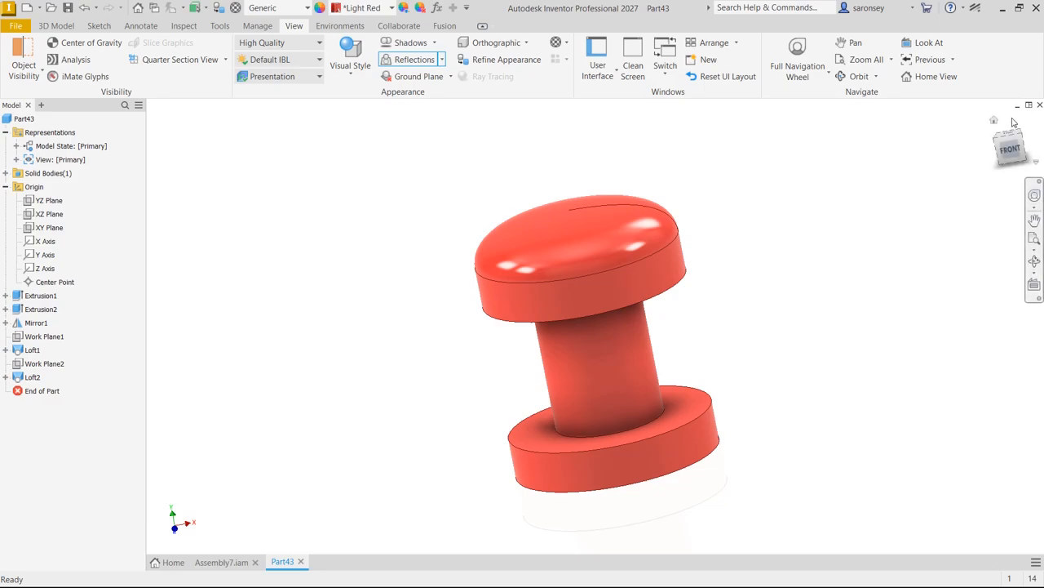
pyautogui.press('F6')
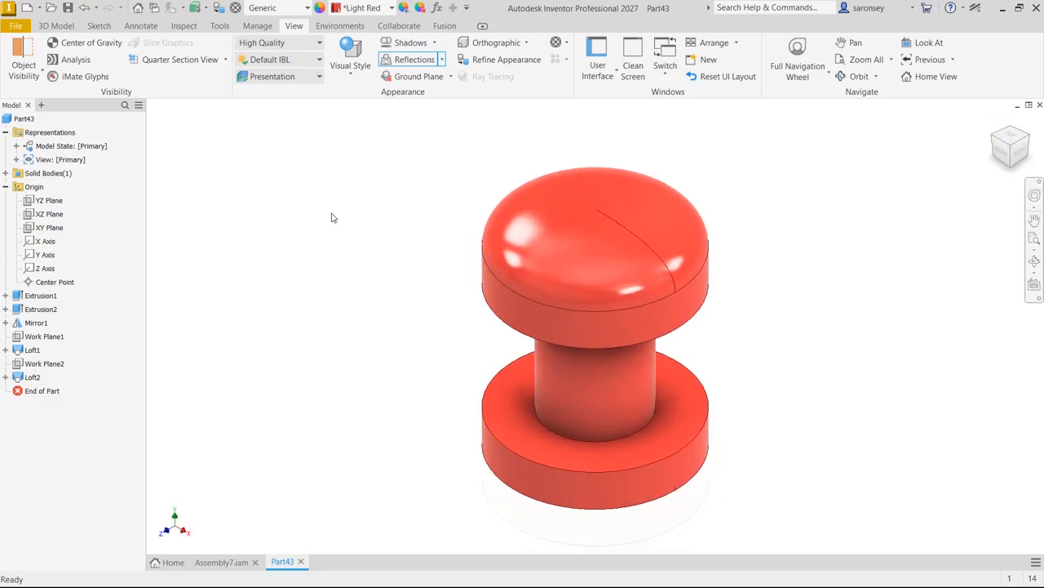
pyautogui.click(226, 62)
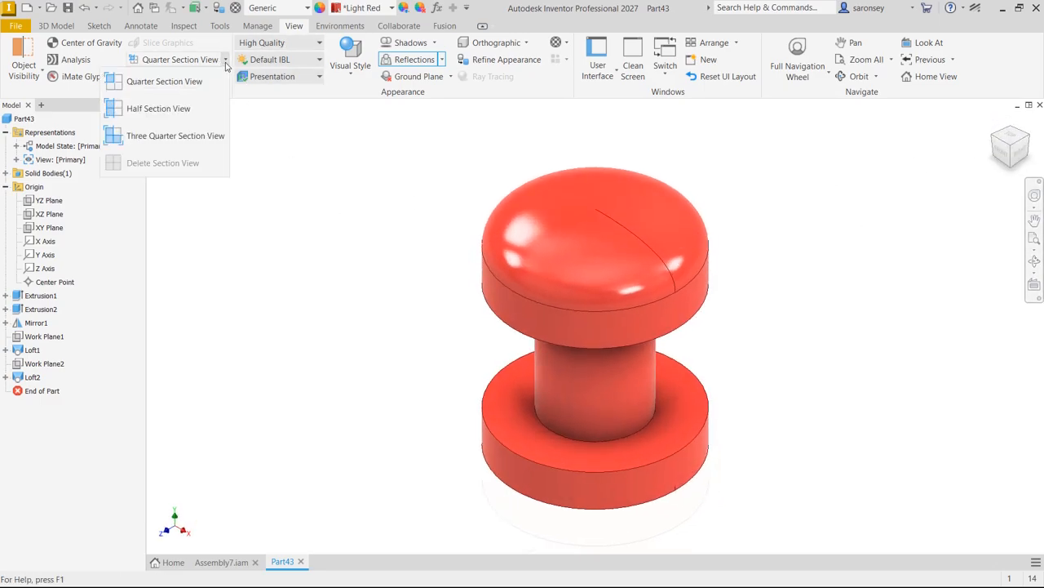
pyautogui.click(159, 109)
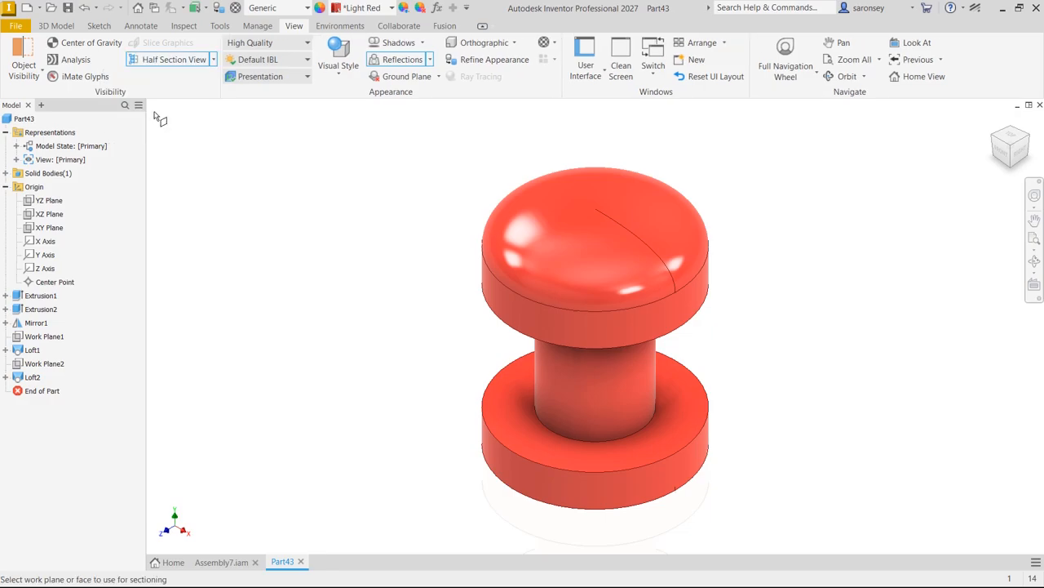
pyautogui.click(49, 200)
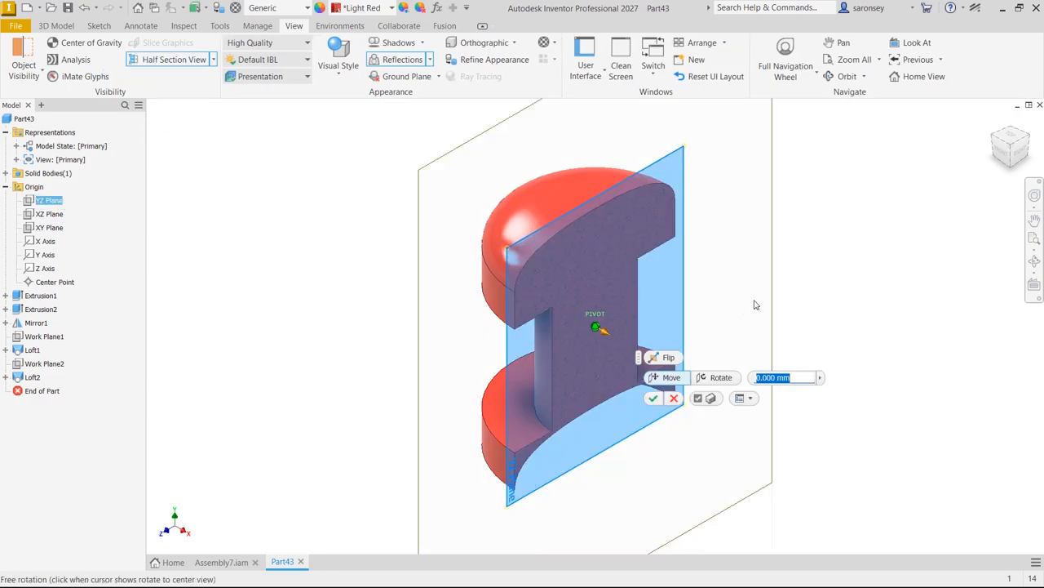
pyautogui.moveTo(754, 303)
pyautogui.keyDown('shift'); pyautogui.mouseDown(button='middle')
pyautogui.moveTo(726, 236)
pyautogui.moveTo(690, 275)
pyautogui.moveTo(709, 305)
pyautogui.moveTo(748, 280)
pyautogui.moveTo(772, 290)
pyautogui.mouseUp(button='middle'); pyautogui.keyUp('shift')
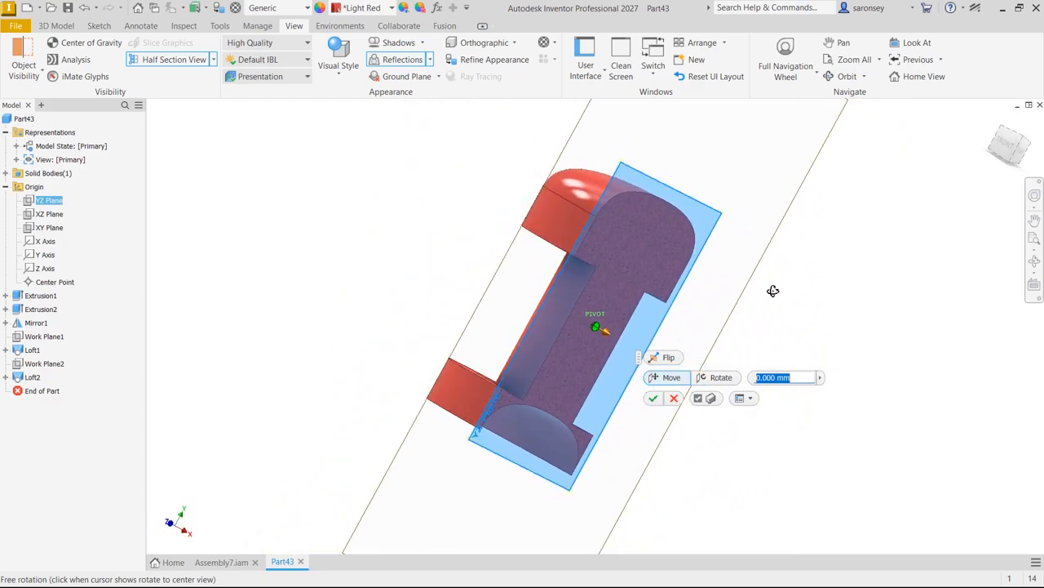
pyautogui.click(653, 398)
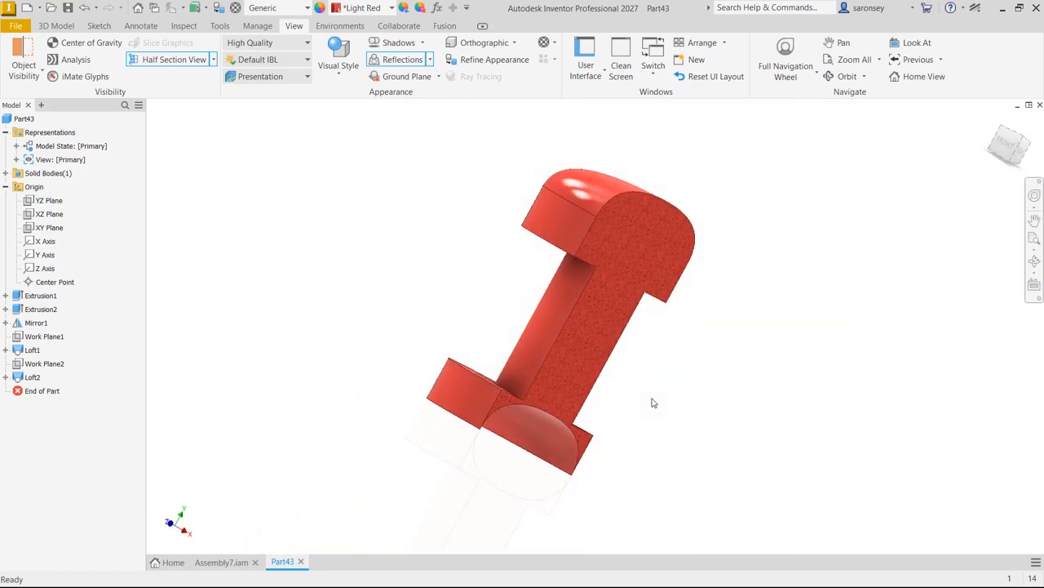
# Delete the half section view and return the model to the home view
pyautogui.click(213, 60)
pyautogui.click(155, 163)
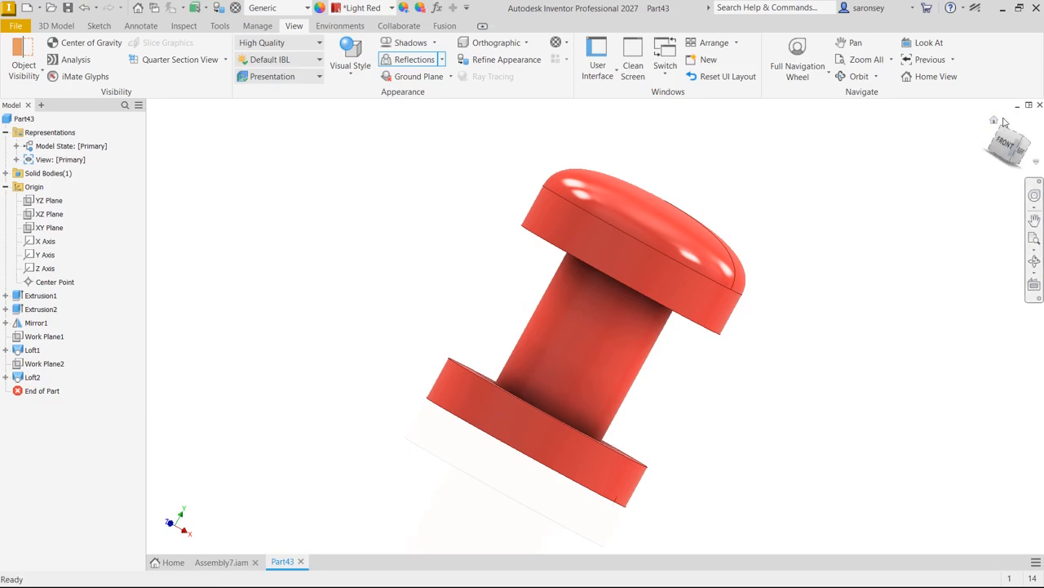
pyautogui.click(994, 120)
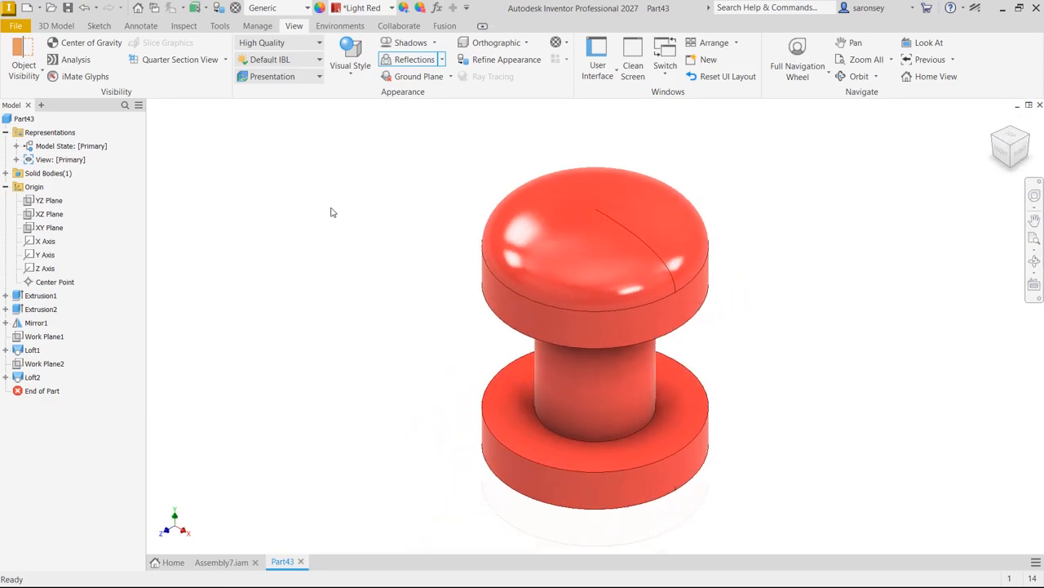
# Create a new part from the metric Standard (mm).ipt template and switch the display colour scheme to Light
pyautogui.click(28, 8)
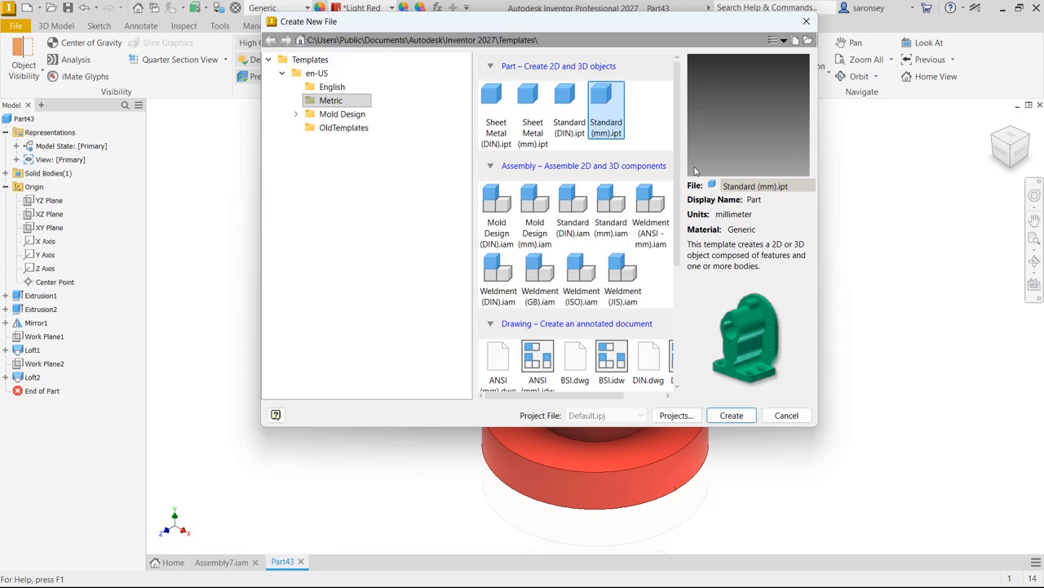
pyautogui.click(732, 415)
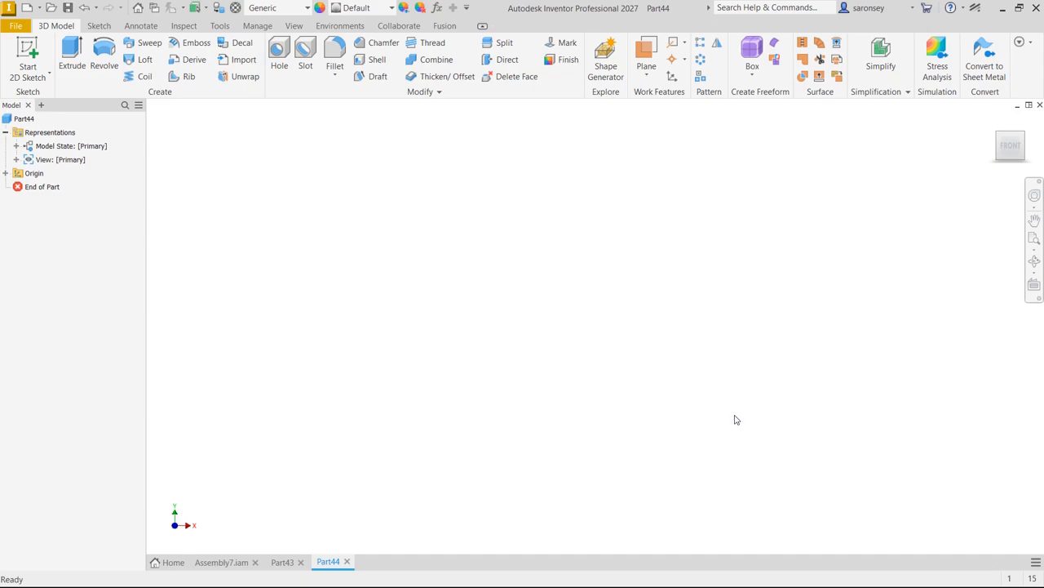
pyautogui.click(294, 26)
pyautogui.click(318, 76)
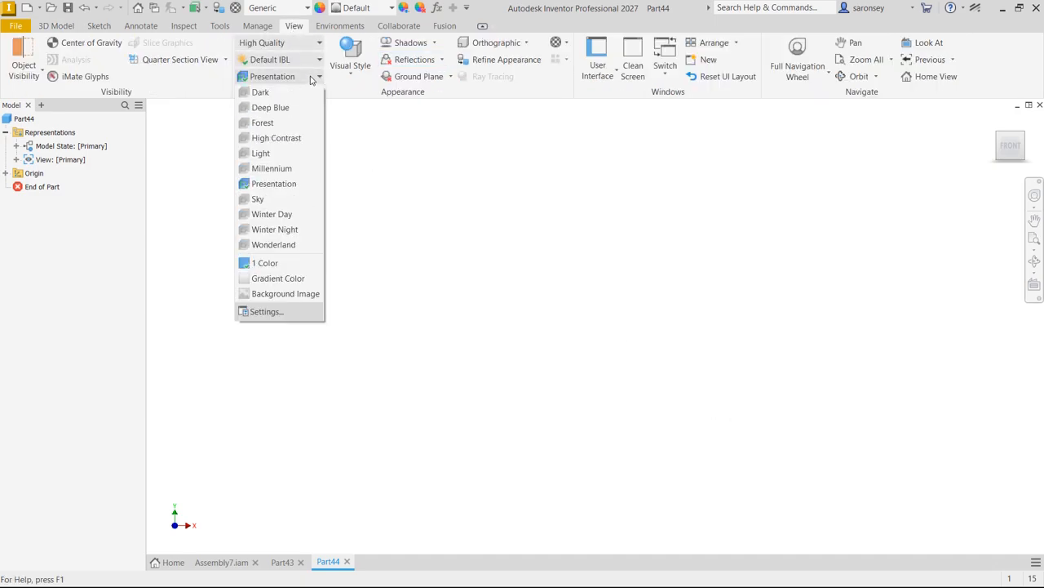
pyautogui.click(261, 147)
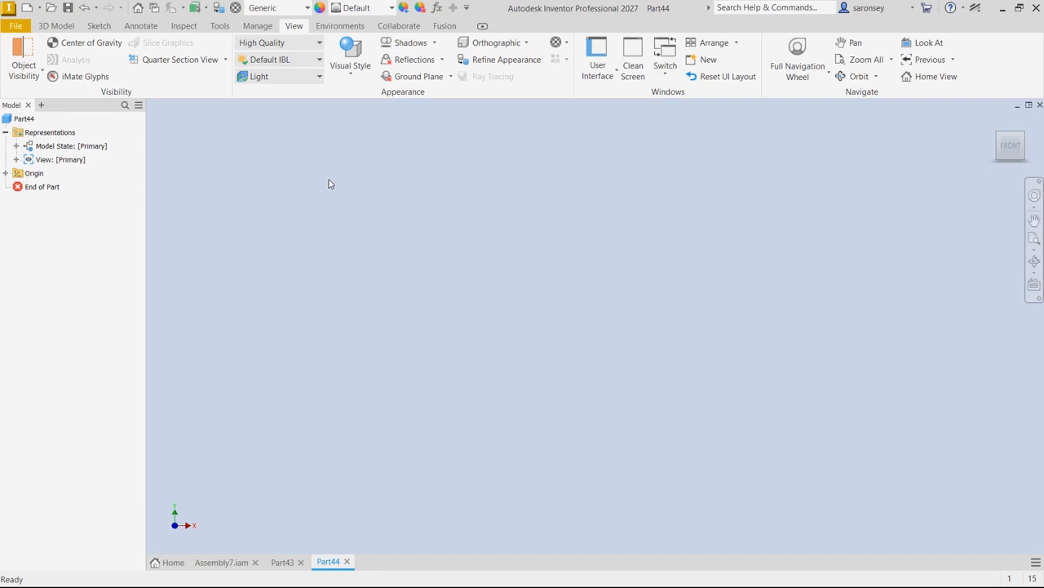
# Sketch a 5 mm diameter circle centred on the origin on the horizontal XZ plane and finish the sketch
pyautogui.click(96, 26)
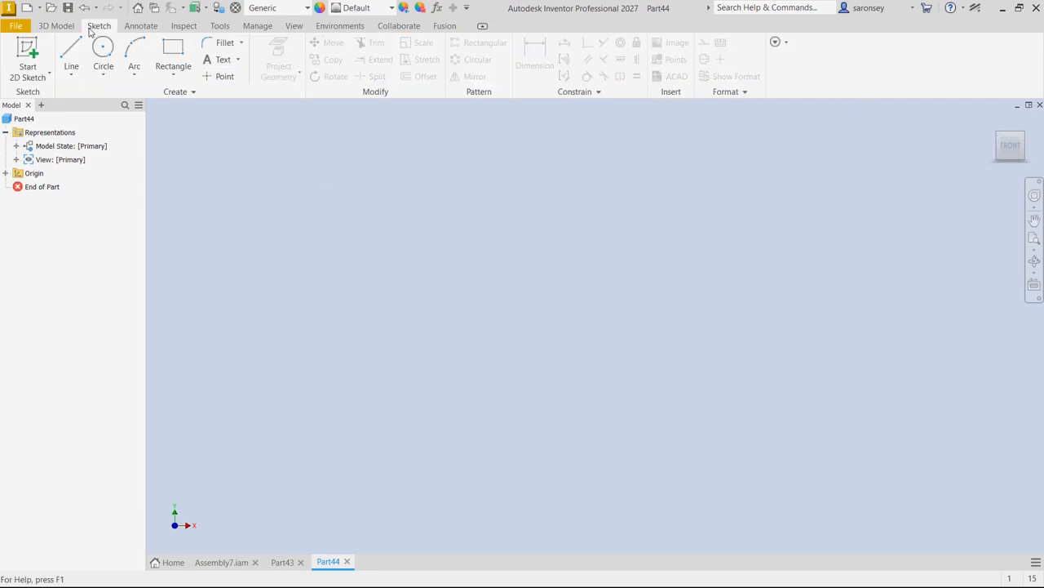
pyautogui.click(28, 50)
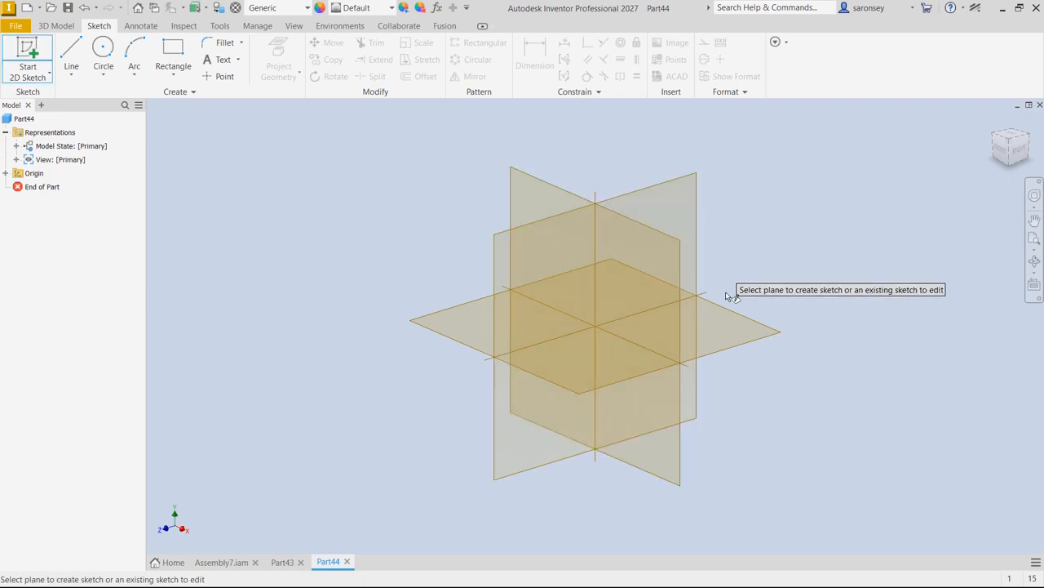
pyautogui.click(734, 330)
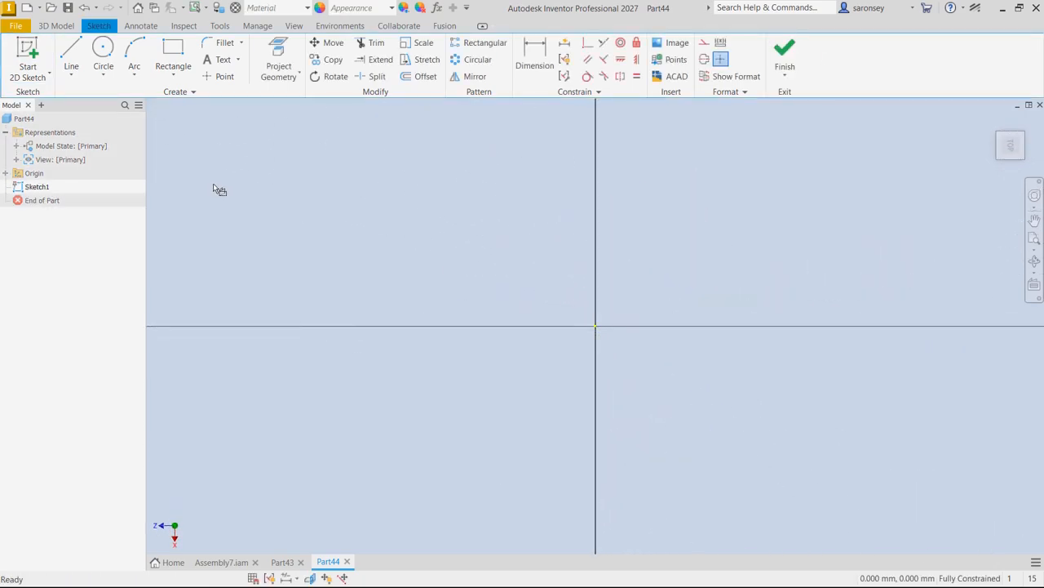
pyautogui.click(103, 49)
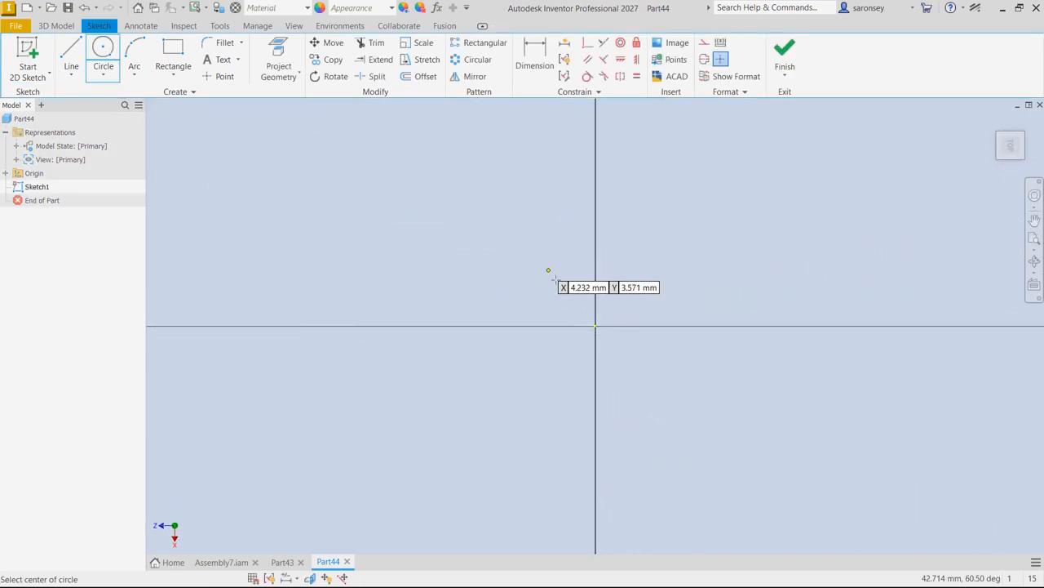
pyautogui.click(595, 327)
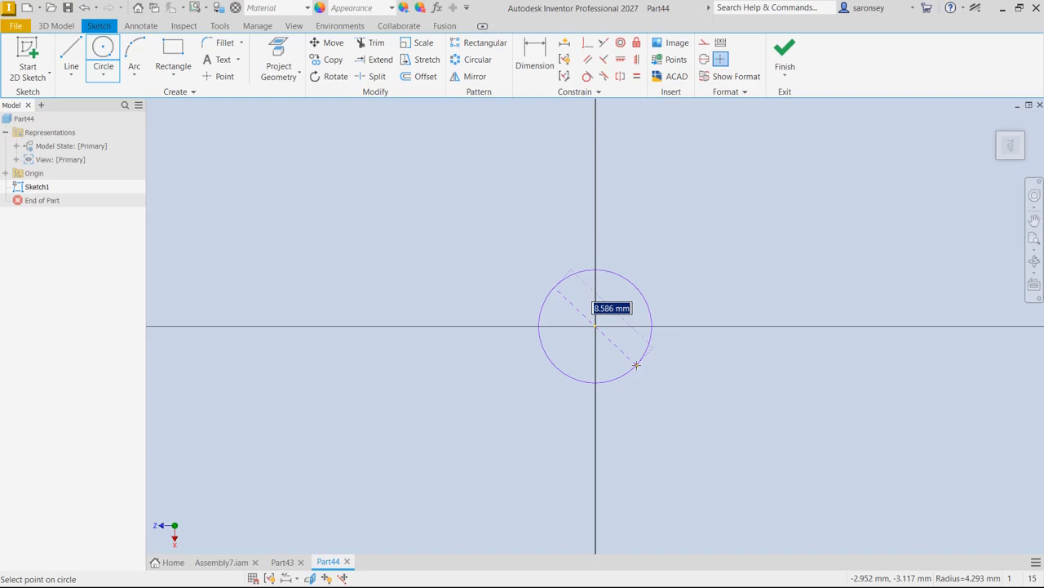
pyautogui.write('5')
pyautogui.press('Return')
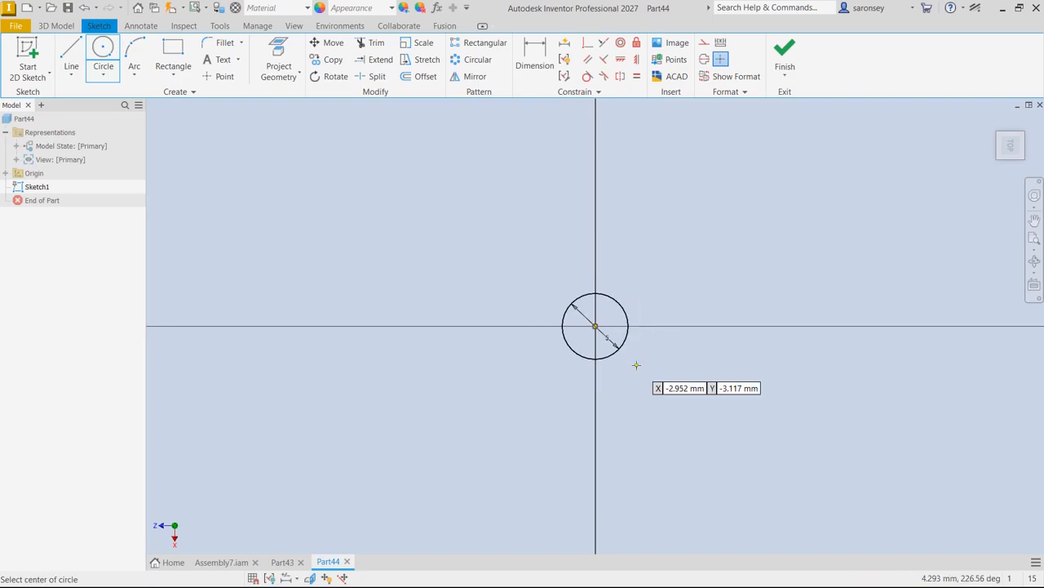
pyautogui.click(785, 54)
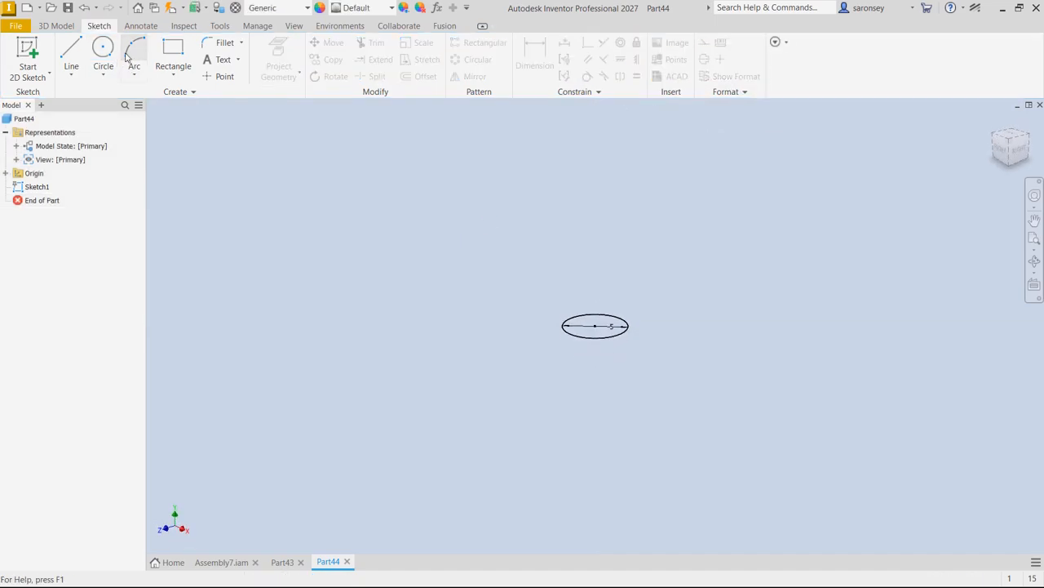
# Extrude the circle symmetrically about its sketch plane with a total distance of 5 mm
pyautogui.click(57, 26)
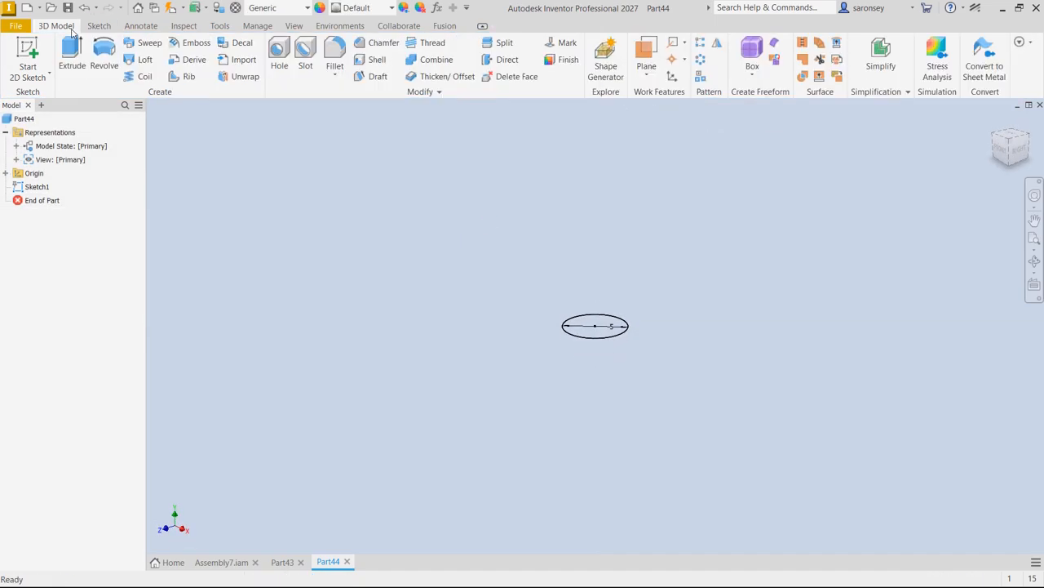
pyautogui.click(73, 54)
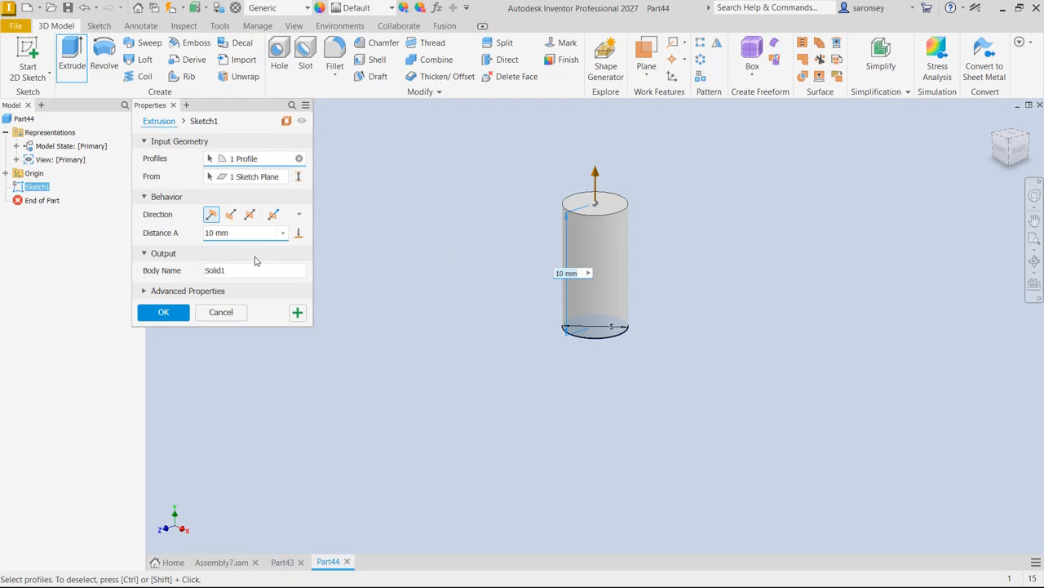
pyautogui.click(250, 215)
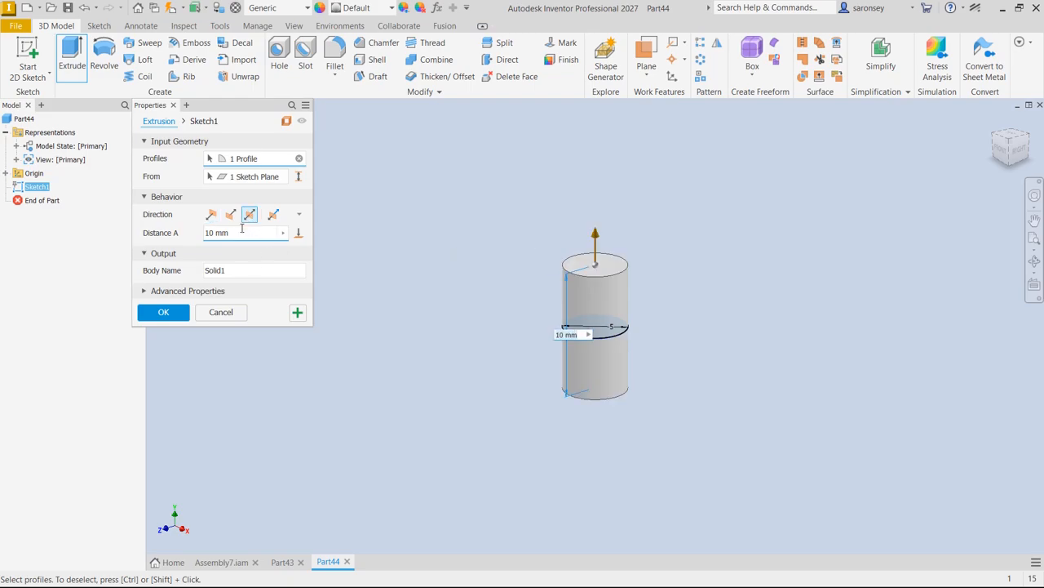
pyautogui.click(234, 234)
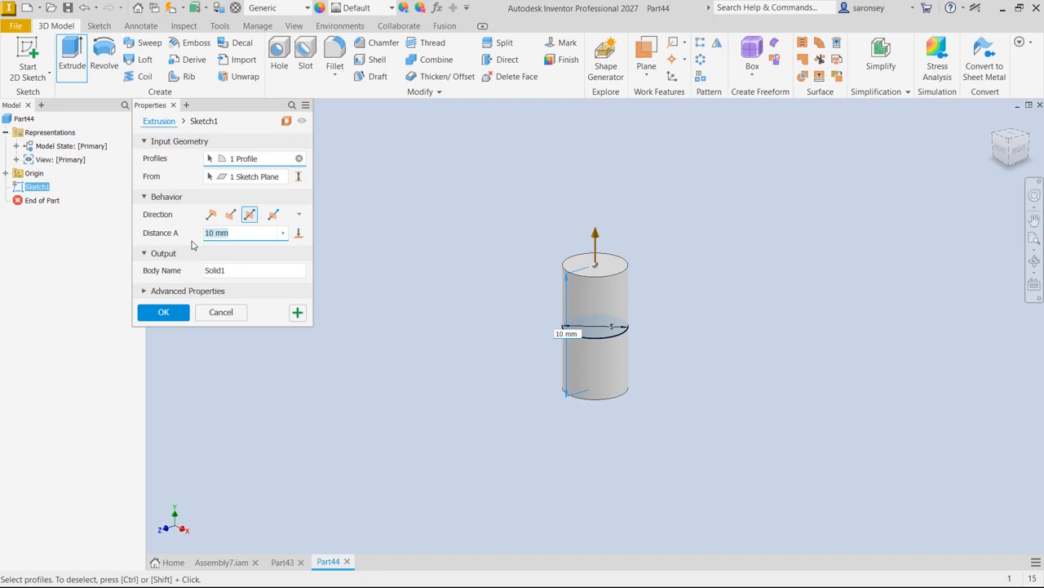
pyautogui.write('5')
pyautogui.click(169, 315)
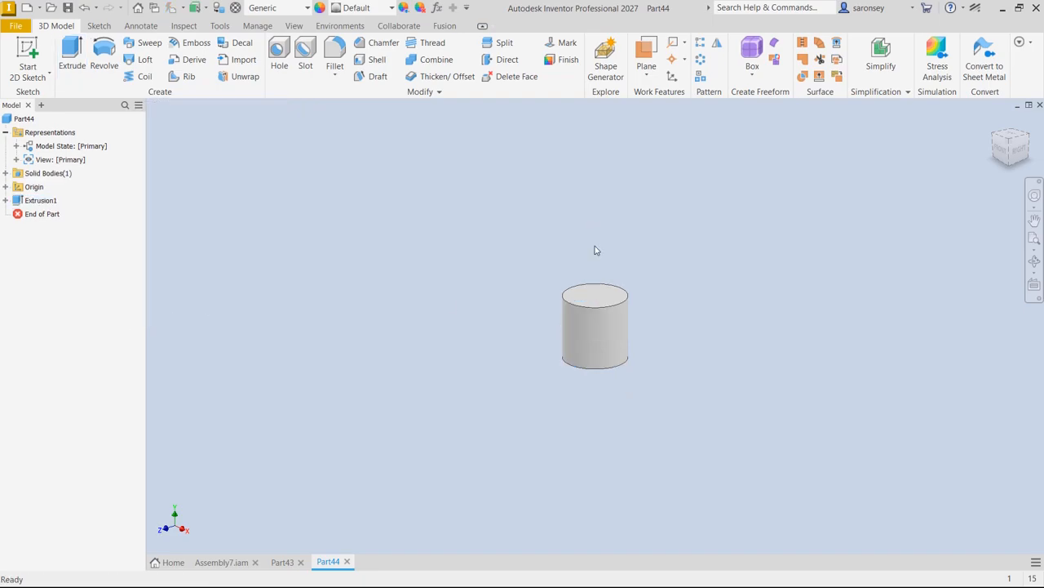
# Create a sketch on the cylinder's top face and project the face's circular edge into it
pyautogui.click(597, 300)
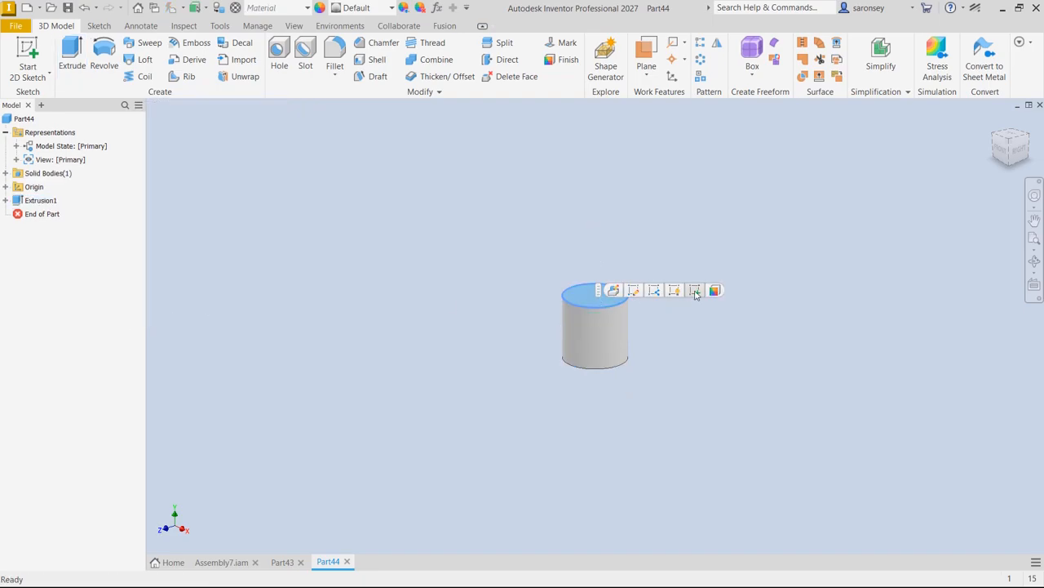
pyautogui.click(695, 295)
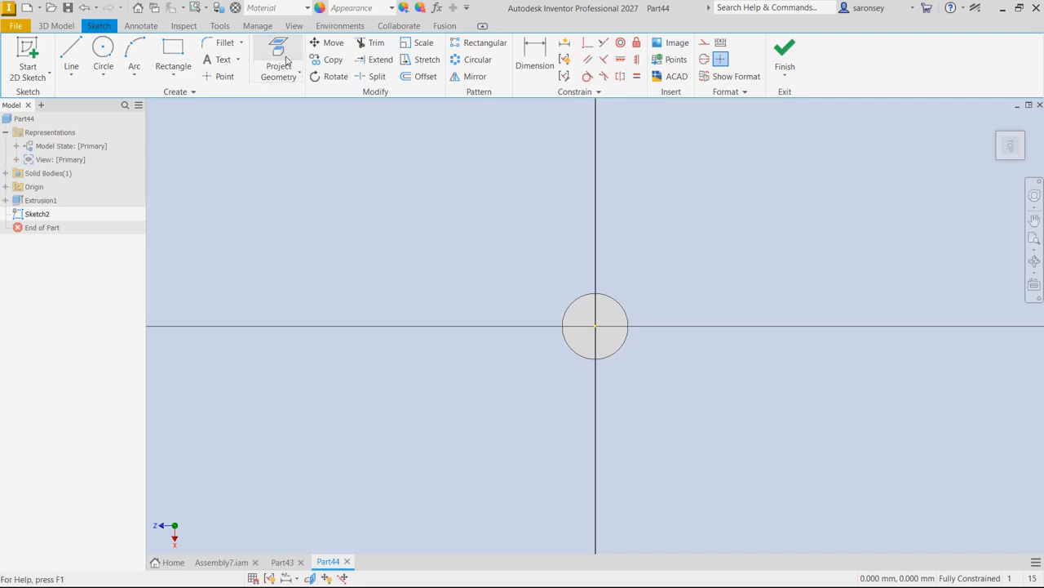
pyautogui.click(278, 70)
pyautogui.click(627, 312)
pyautogui.scroll(5, 615, 318)
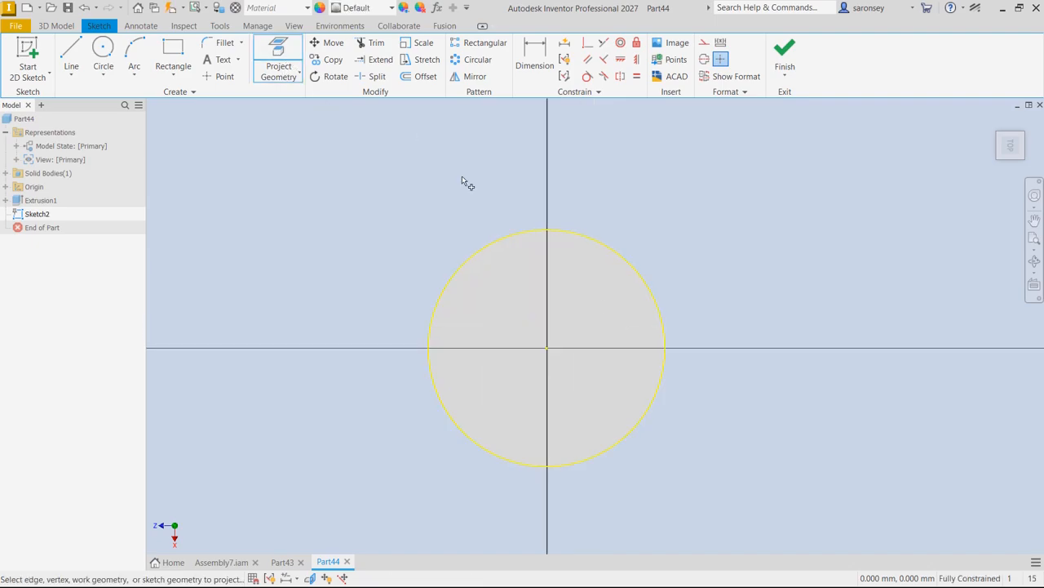
# Offset the projected circle outward by 2 mm and finish the sketch
pyautogui.click(428, 79)
pyautogui.click(535, 230)
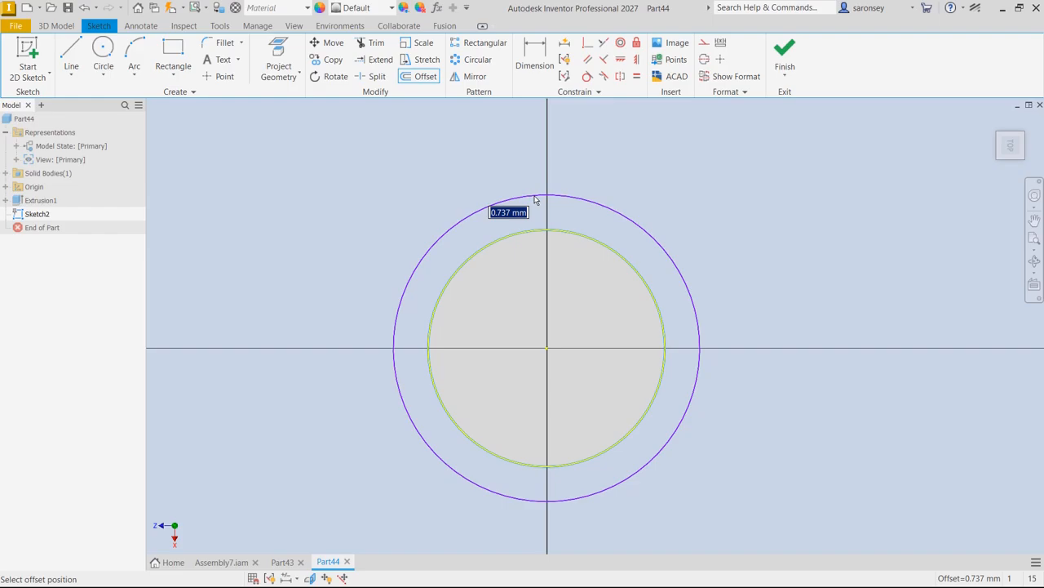
pyautogui.write('2')
pyautogui.press('Return')
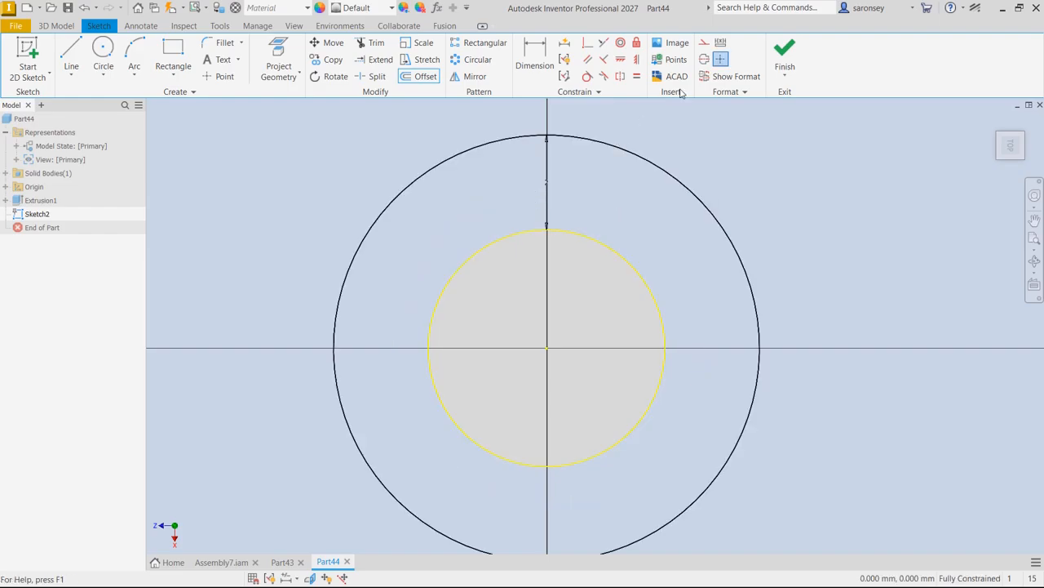
pyautogui.click(785, 54)
# Extrude both the inner circle and the surrounding ring 2.5 mm upward, joined to the cylinder
pyautogui.press('e')
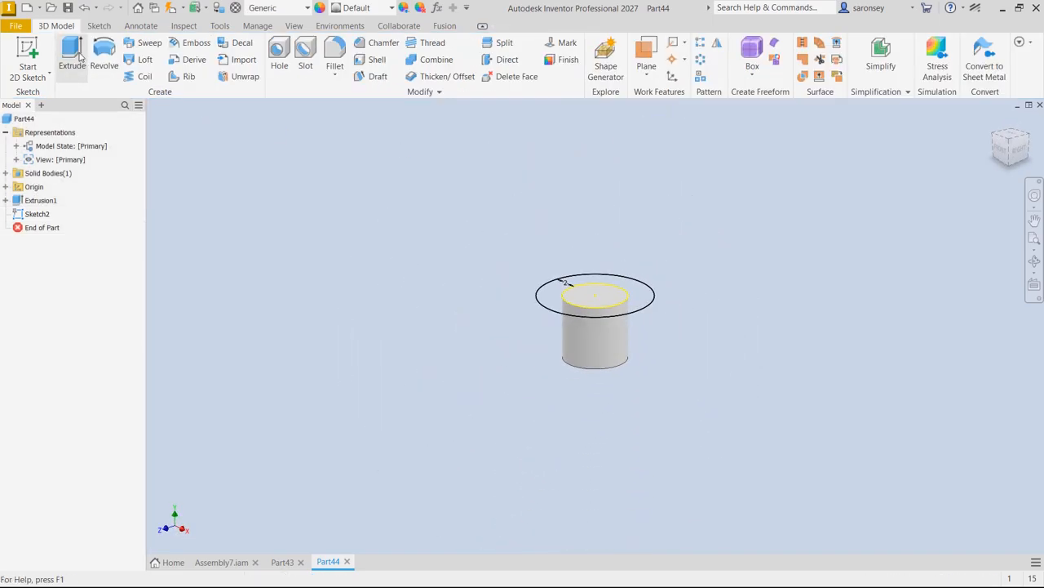
pyautogui.click(647, 292)
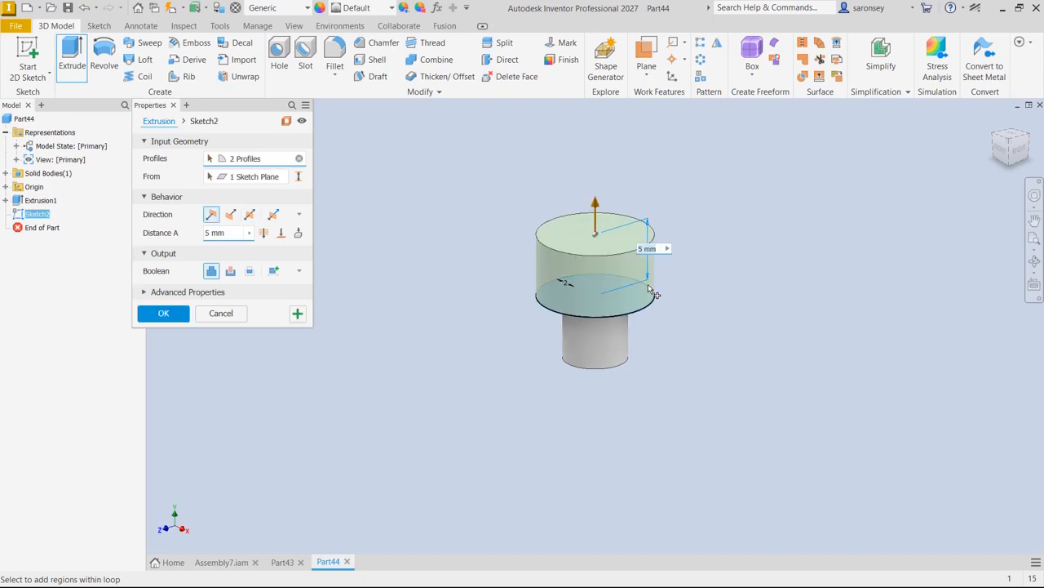
pyautogui.click(219, 233)
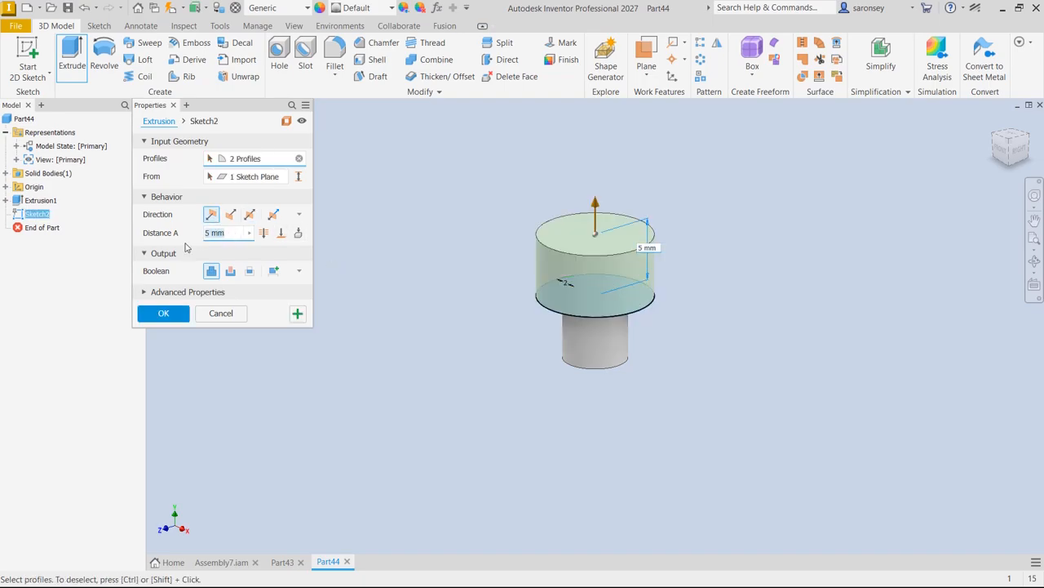
pyautogui.write('2')
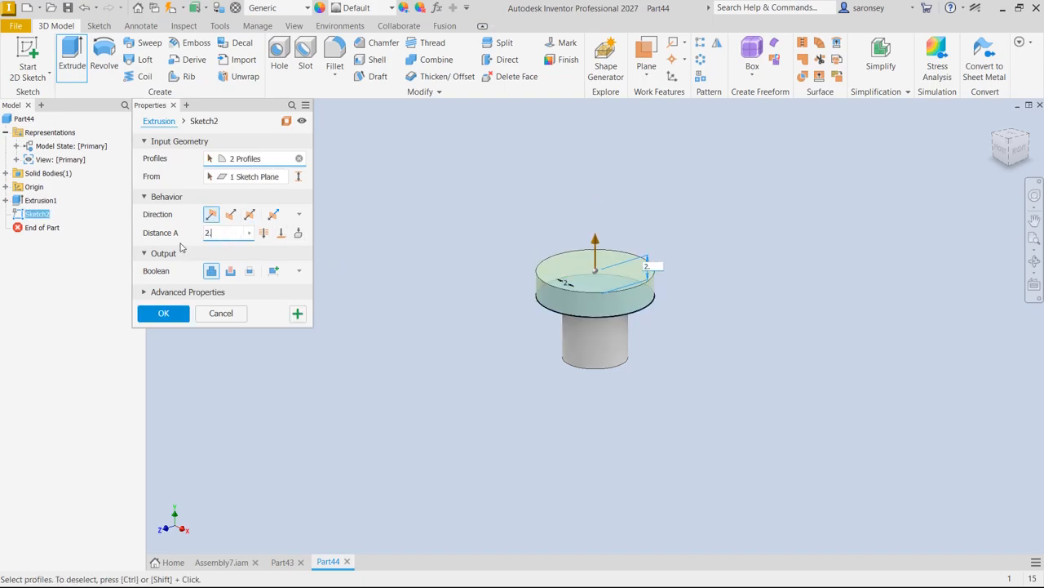
pyautogui.write('.5')
pyautogui.click(175, 317)
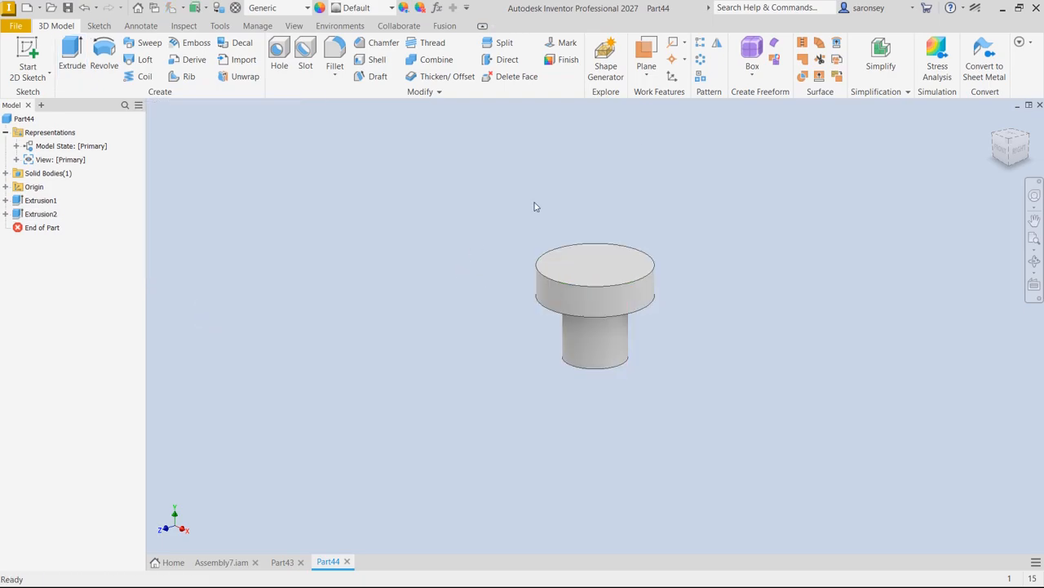
# Mirror the upper flange extrusion across the XZ plane to the other end of the stem
pyautogui.click(717, 44)
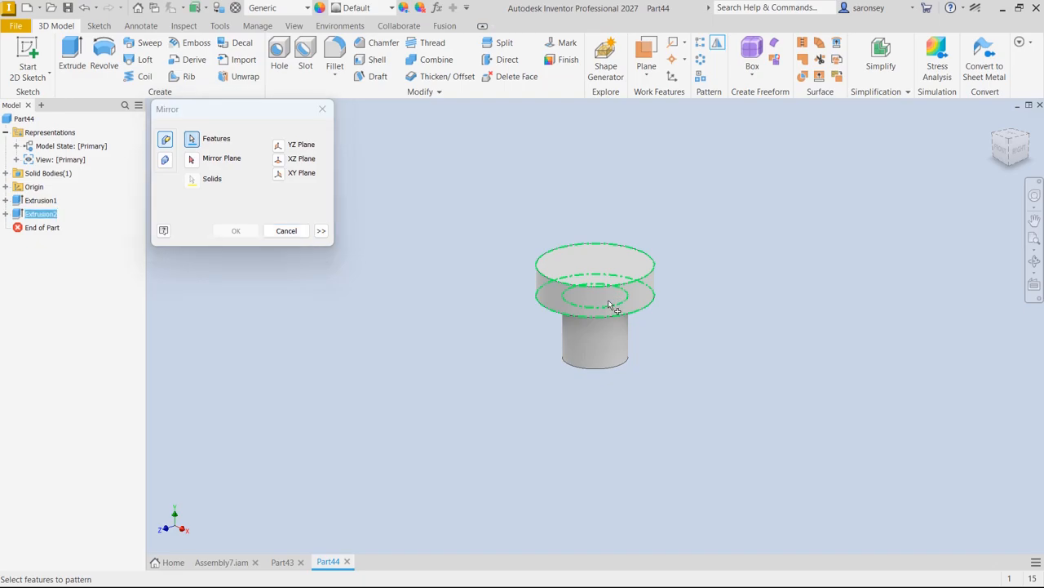
pyautogui.click(609, 304)
pyautogui.click(191, 160)
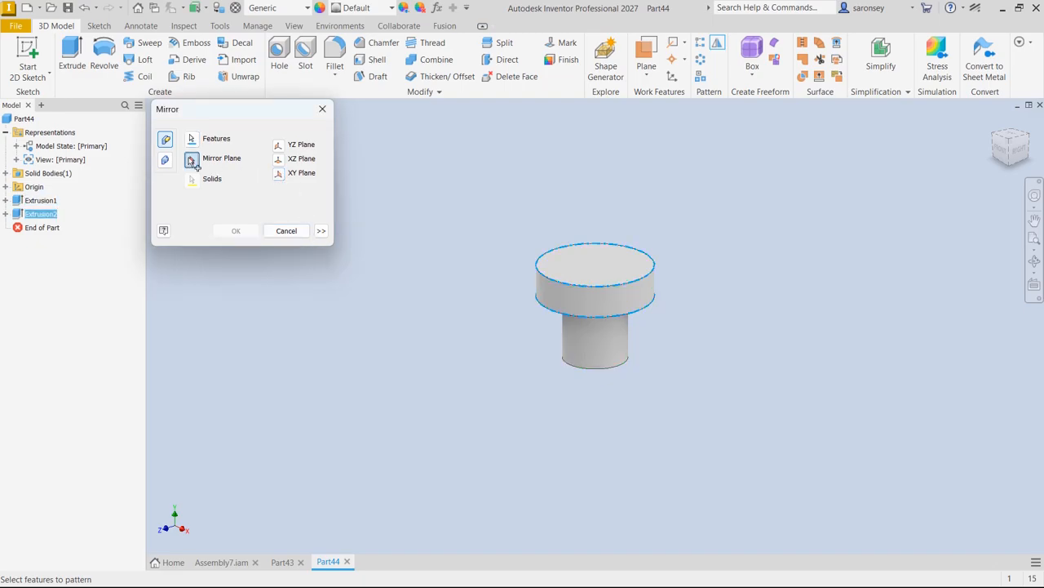
pyautogui.click(280, 160)
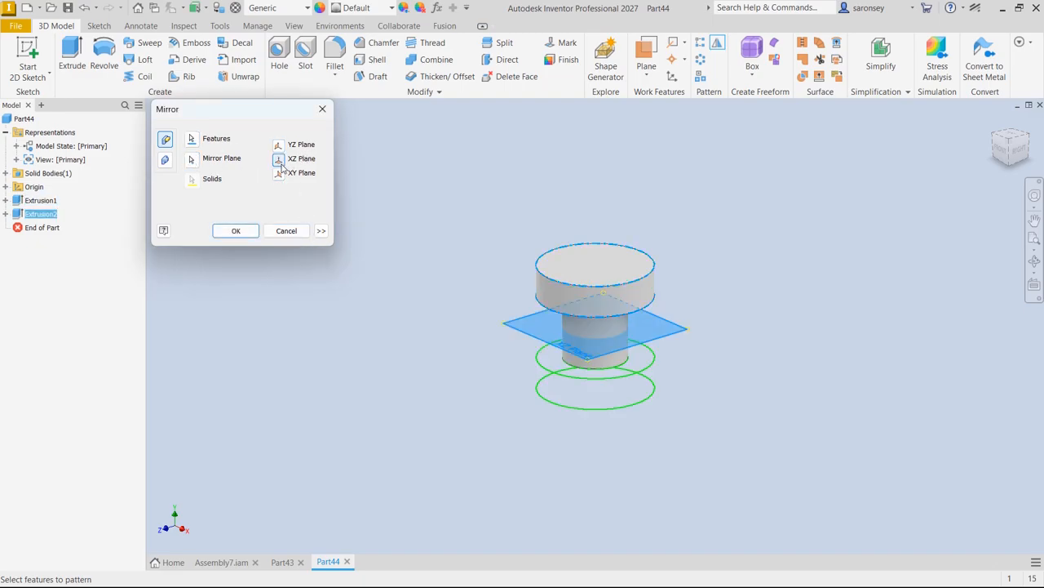
pyautogui.click(251, 235)
# Create a work plane offset 2.5 mm above the upper flange's top face
pyautogui.scroll(-3, 620, 328)
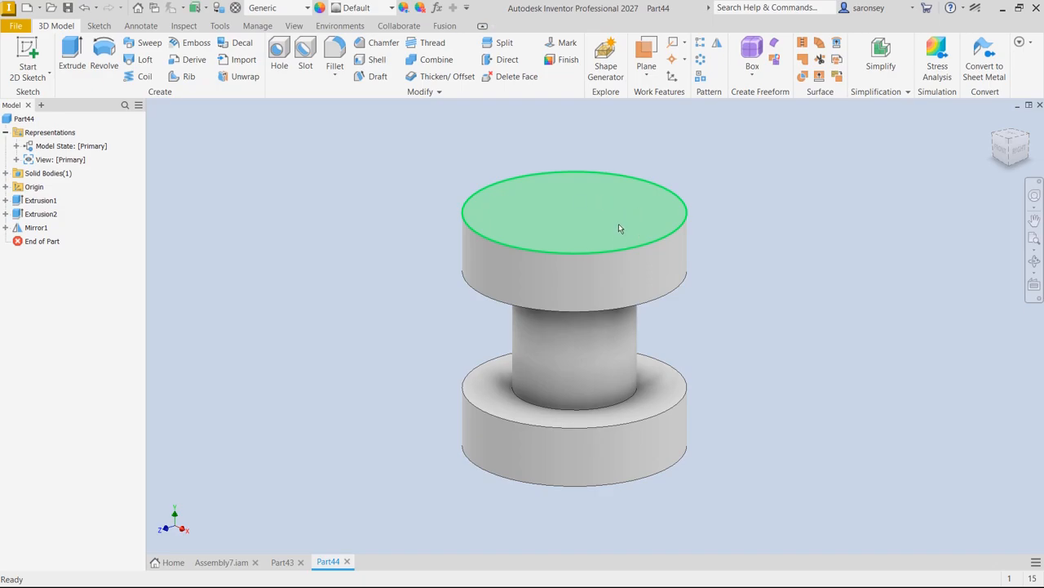
pyautogui.click(647, 76)
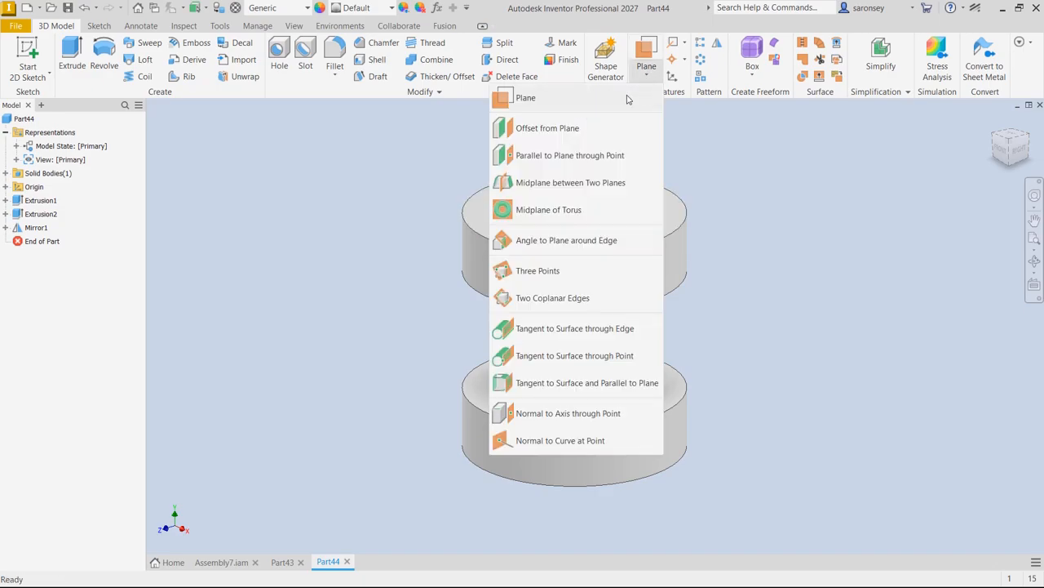
pyautogui.click(569, 131)
pyautogui.click(590, 203)
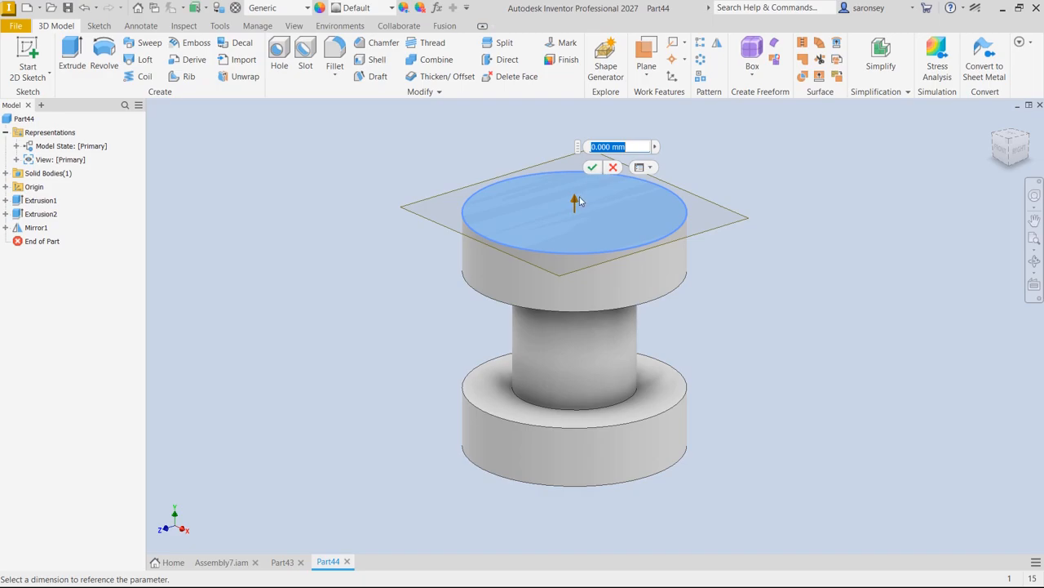
pyautogui.moveTo(579, 201); pyautogui.dragTo(578, 164)
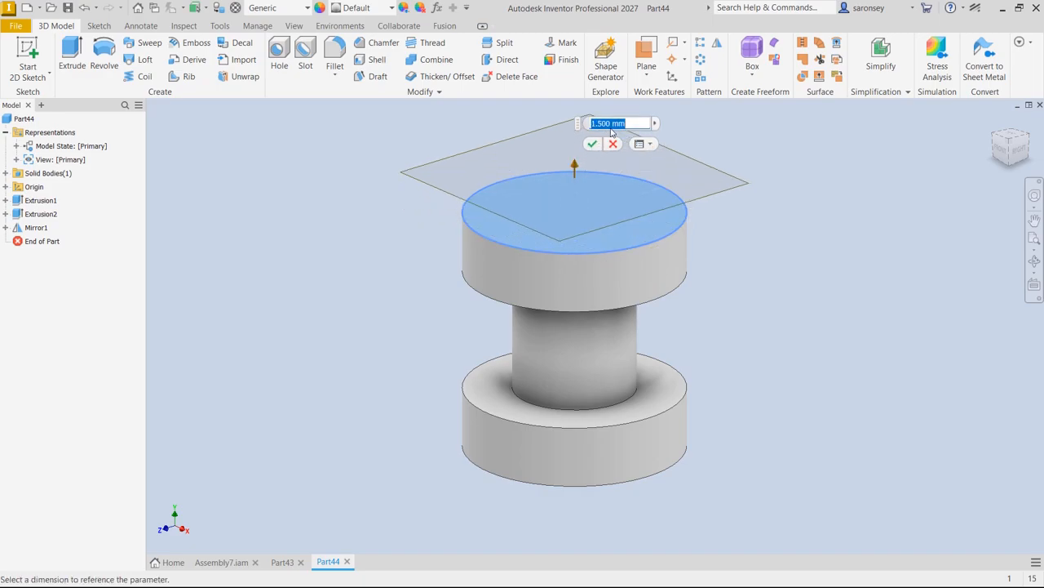
pyautogui.write('2.5')
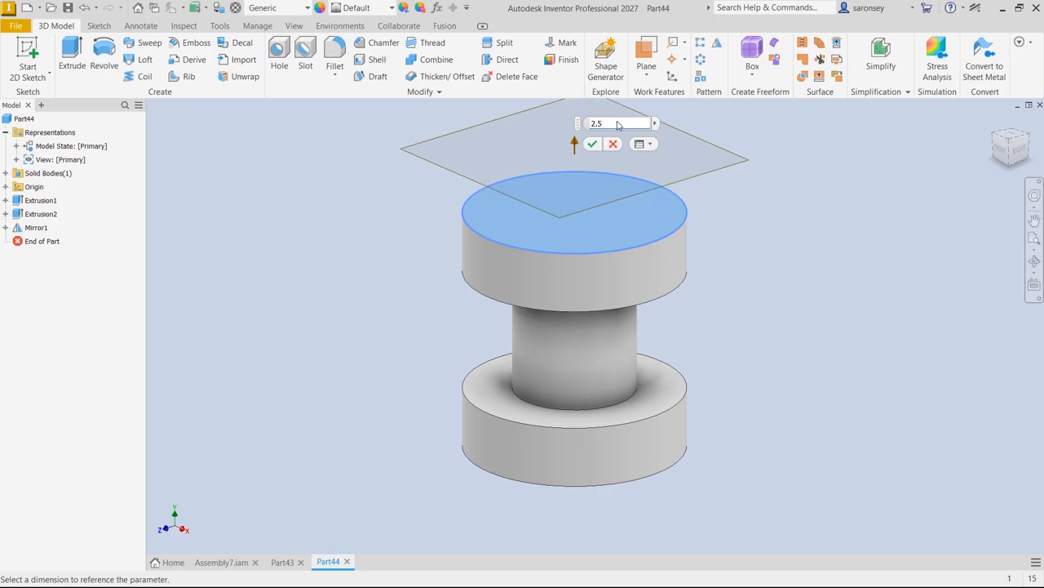
pyautogui.click(593, 145)
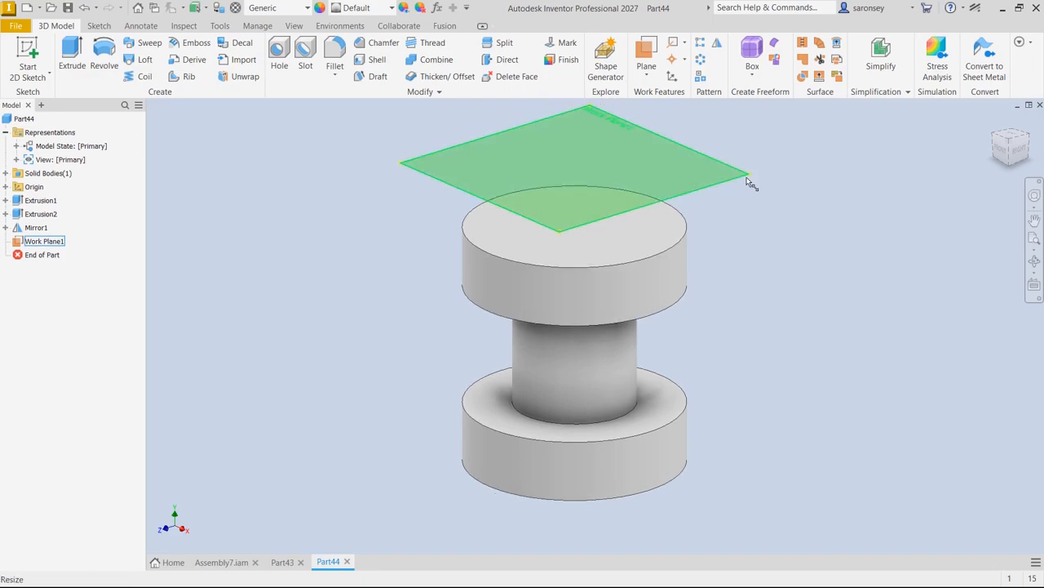
# Start a sketch on the offset work plane and project the upper flange's circular edge into it
pyautogui.click(750, 179)
pyautogui.click(784, 173)
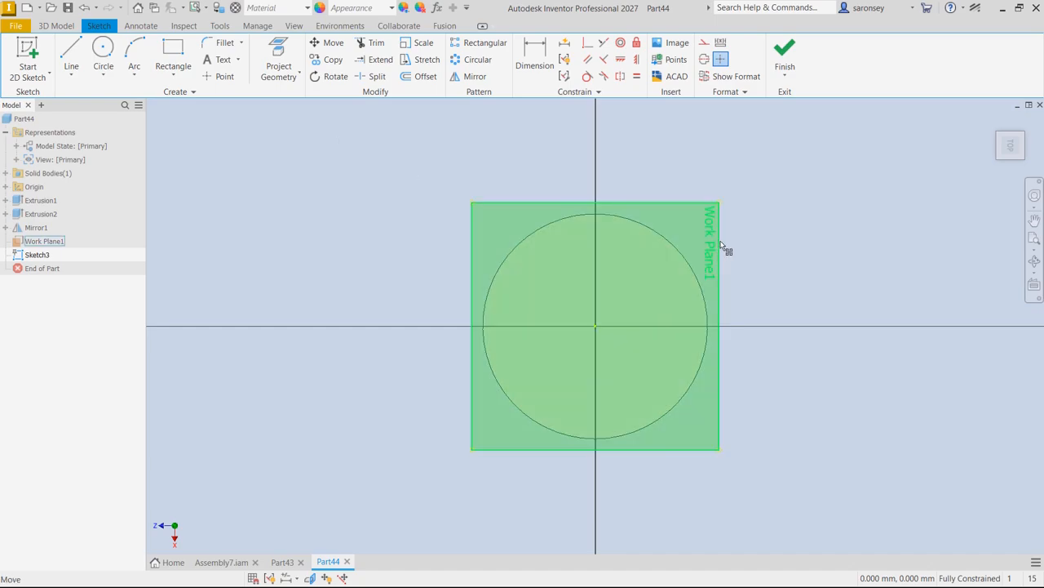
pyautogui.click(292, 57)
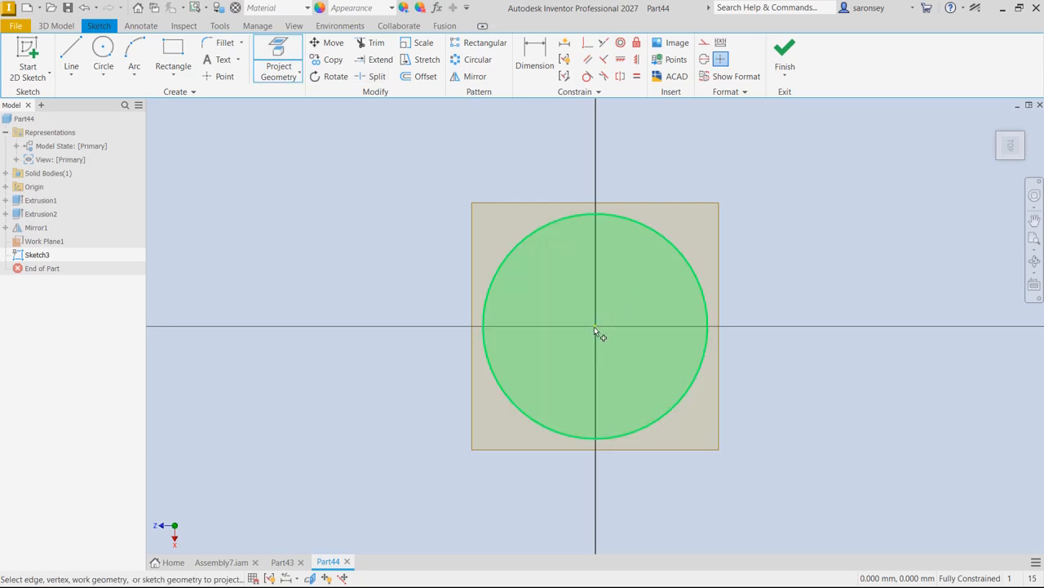
pyautogui.click(699, 299)
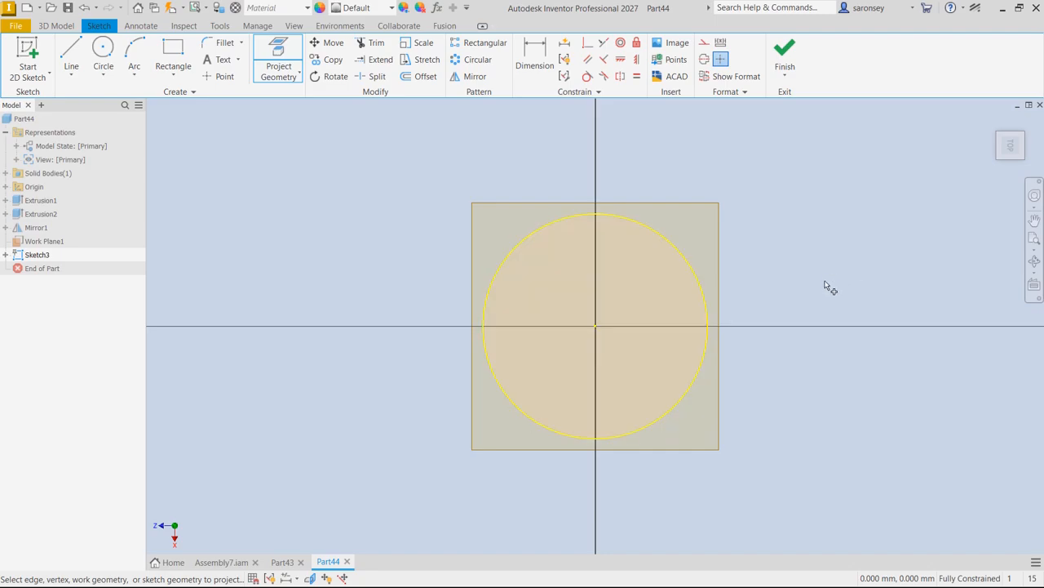
# Place a sketch point at the centre of the projected circle and finish the sketch
pyautogui.moveTo(824, 285)
pyautogui.keyDown('shift'); pyautogui.mouseDown(button='middle')
pyautogui.moveTo(824, 250)
pyautogui.moveTo(840, 231)
pyautogui.moveTo(825, 240)
pyautogui.mouseUp(button='middle'); pyautogui.keyUp('shift')
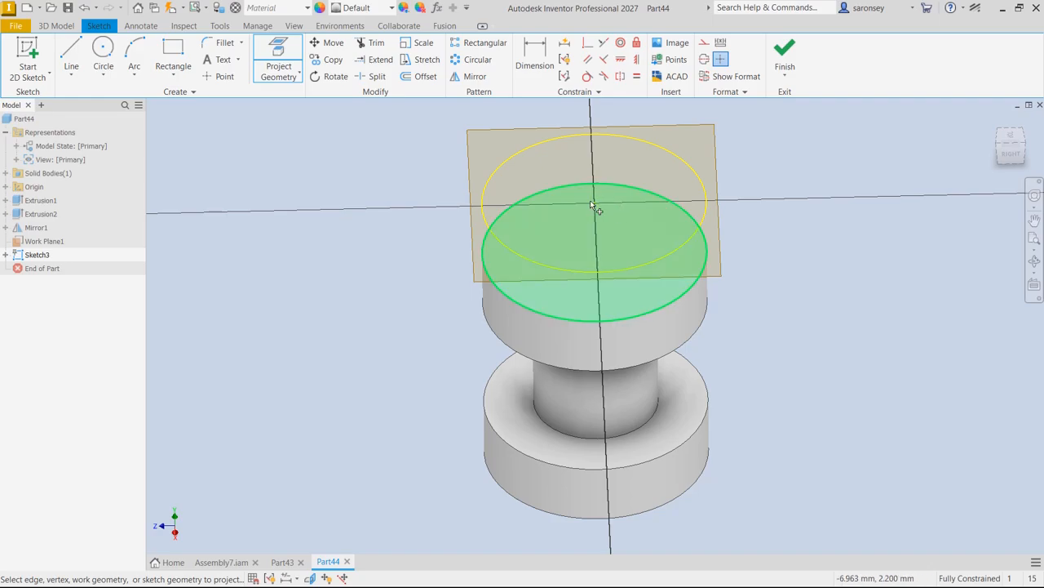
pyautogui.click(216, 78)
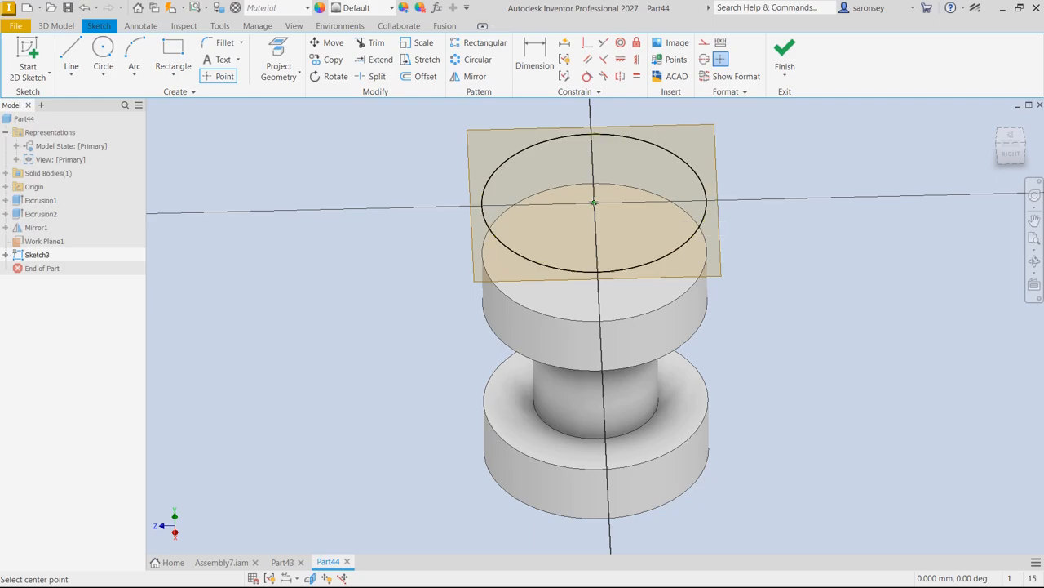
pyautogui.scroll(5, 596, 201)
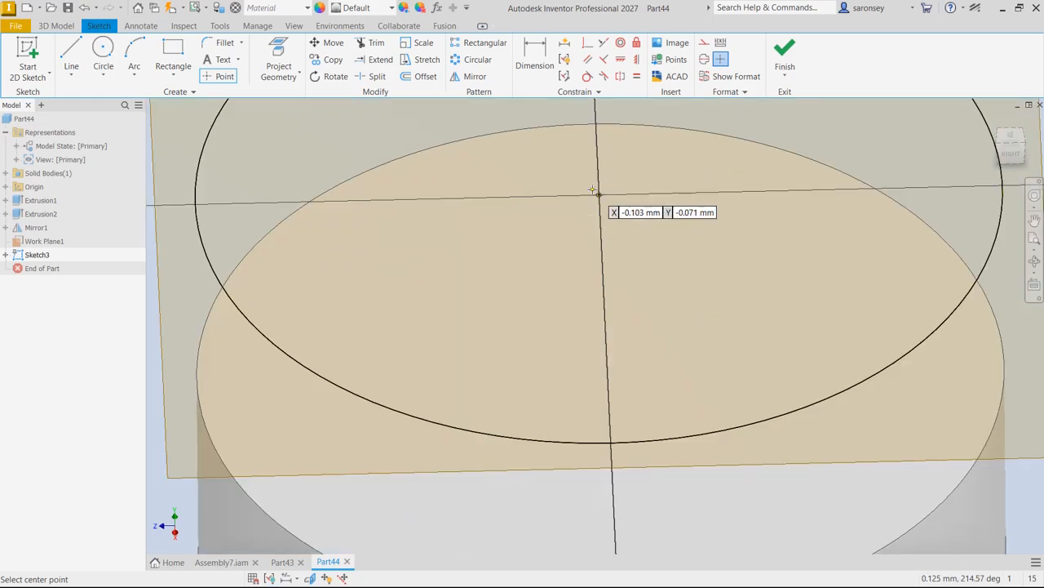
pyautogui.scroll(-4, 597, 195)
pyautogui.click(785, 54)
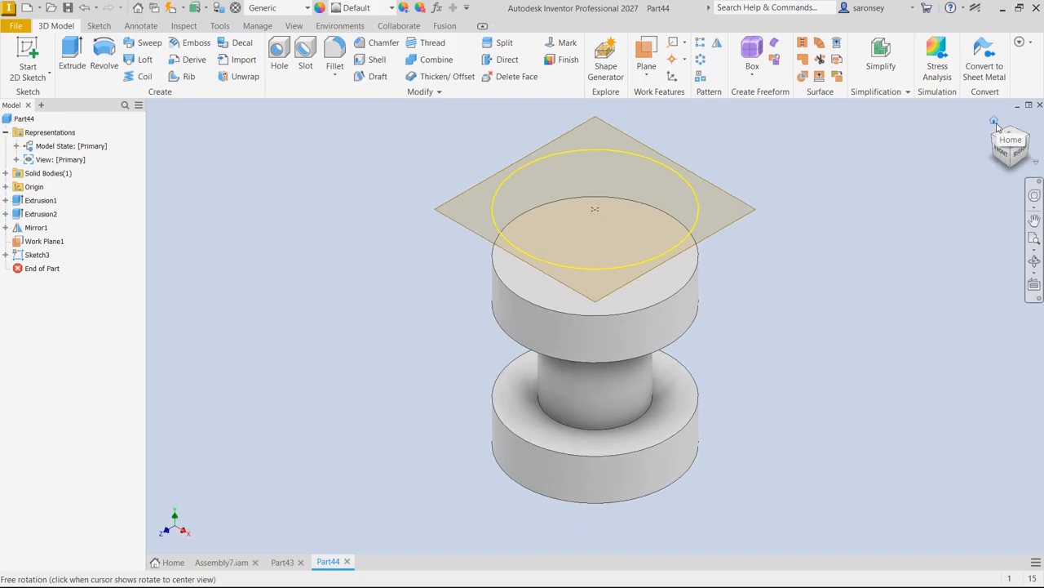
# Set up a loft with the upper flange's top circular edge and the centre sketch point as its sections
pyautogui.click(139, 62)
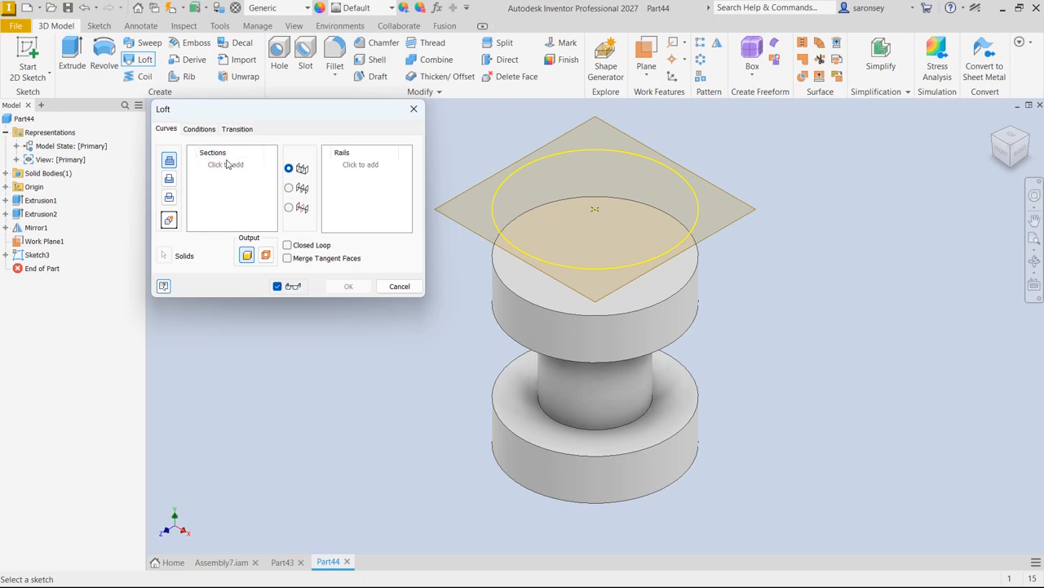
pyautogui.click(697, 253)
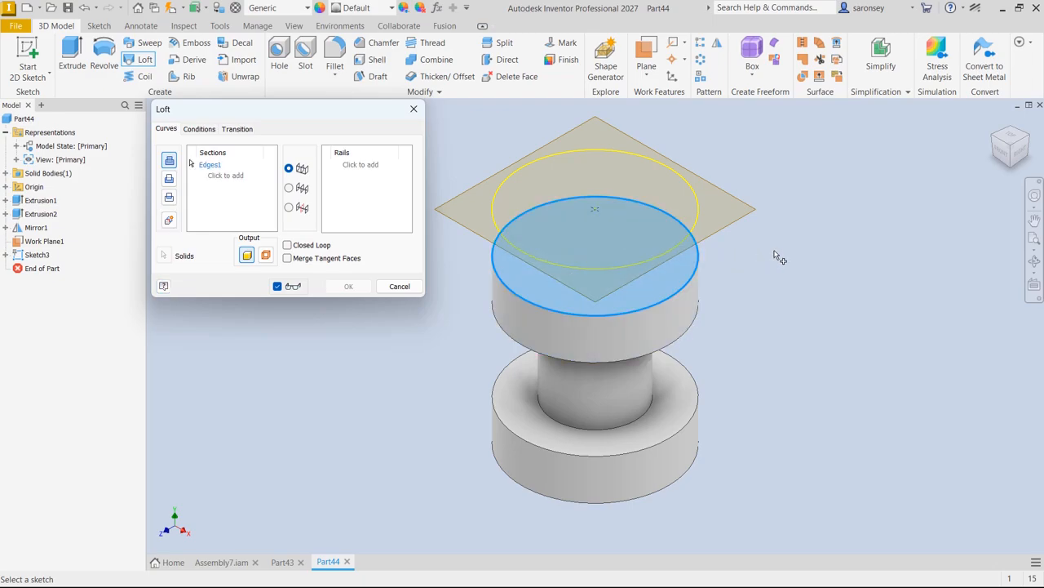
pyautogui.click(598, 210)
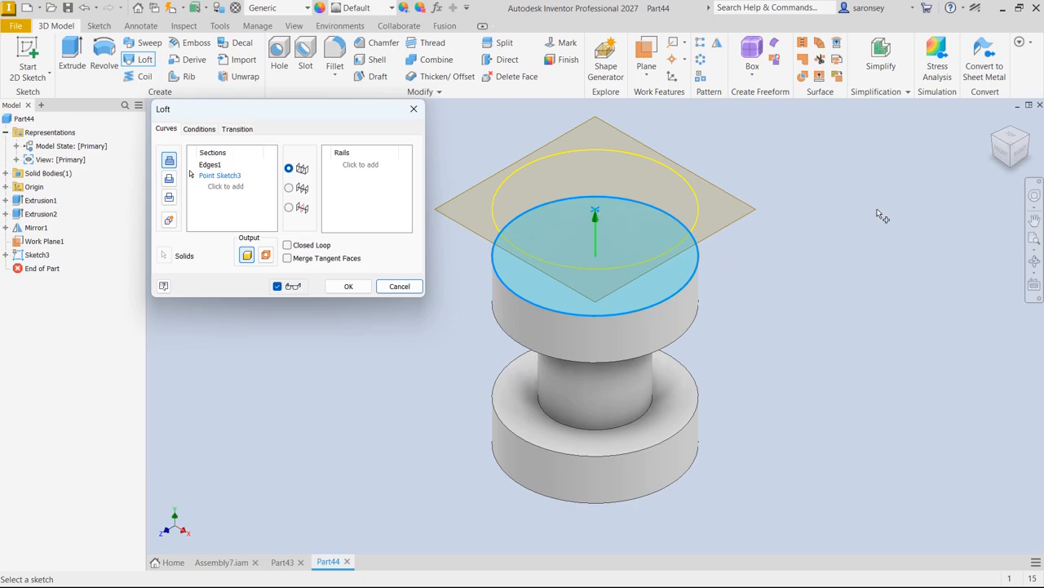
pyautogui.click(1018, 160)
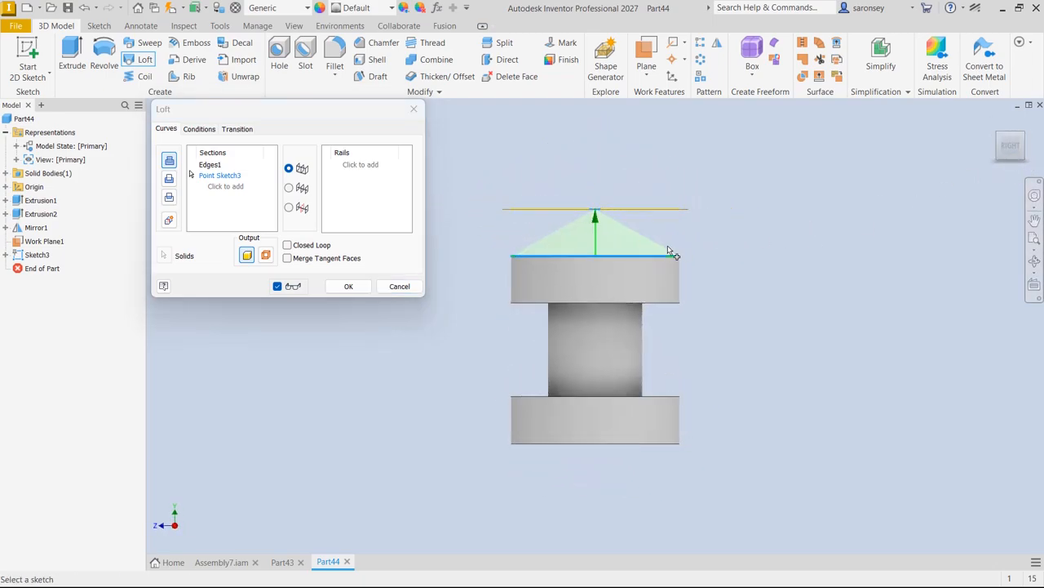
pyautogui.scroll(5, 611, 239)
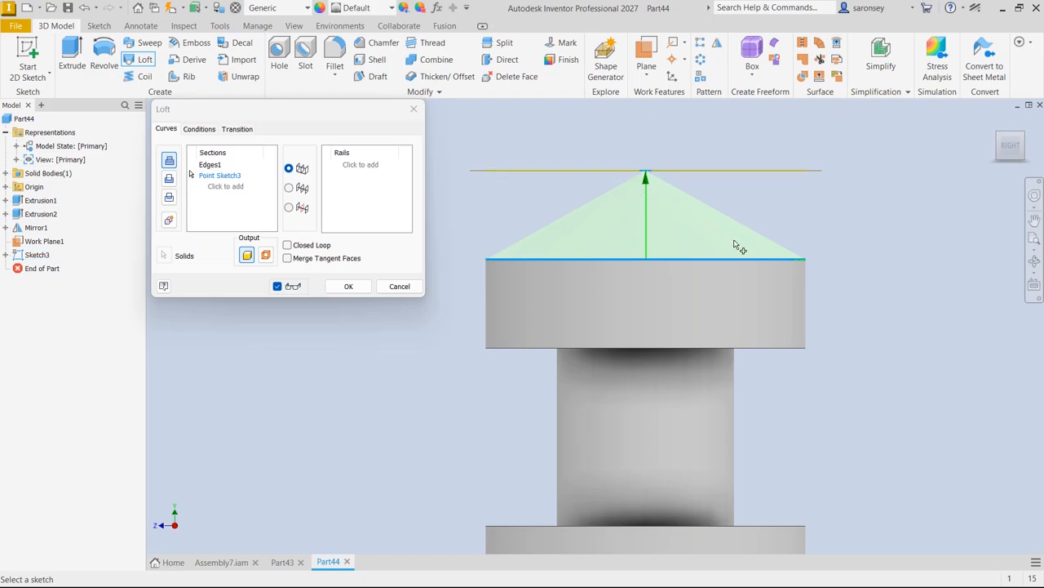
# Set the loft's point section to the Tangent condition with a weight of 2 and create the dome
pyautogui.click(198, 129)
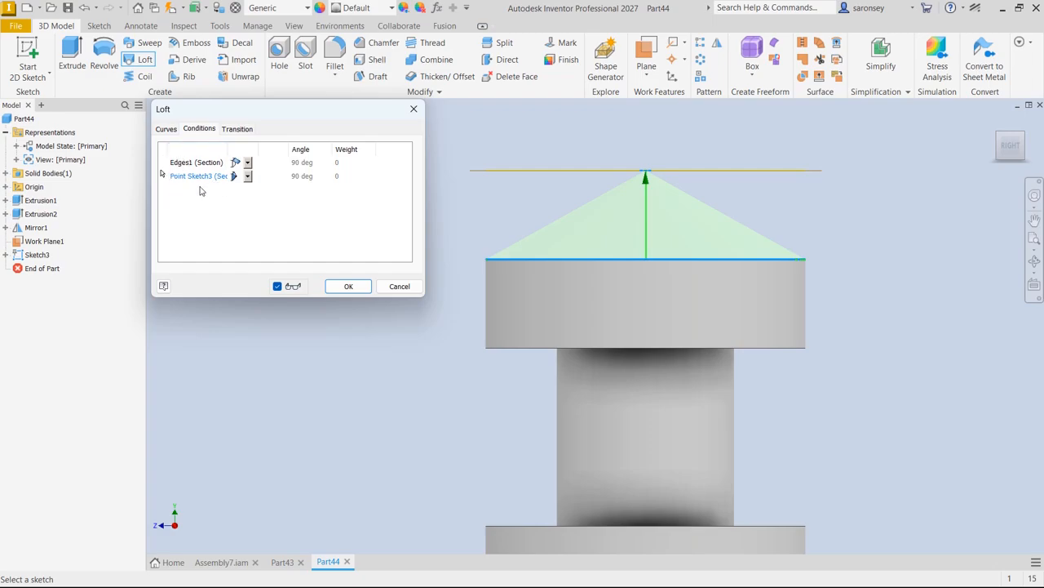
pyautogui.click(248, 177)
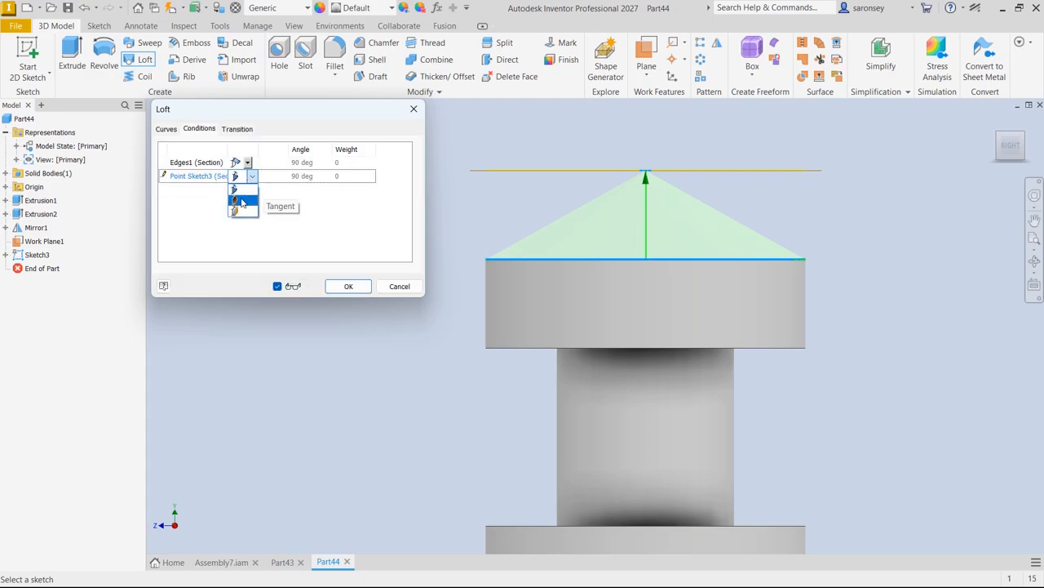
pyautogui.click(241, 202)
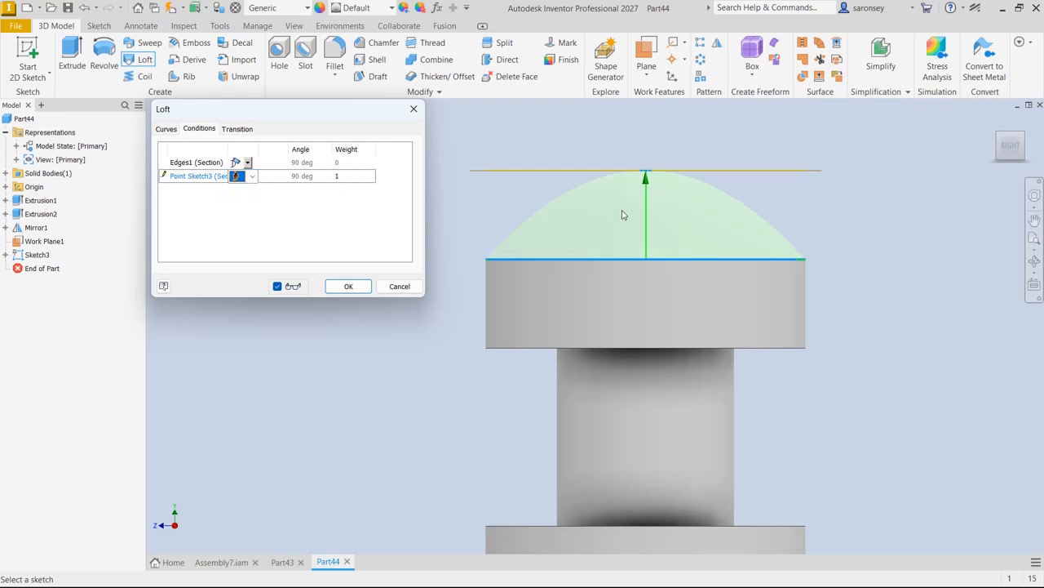
pyautogui.click(337, 176)
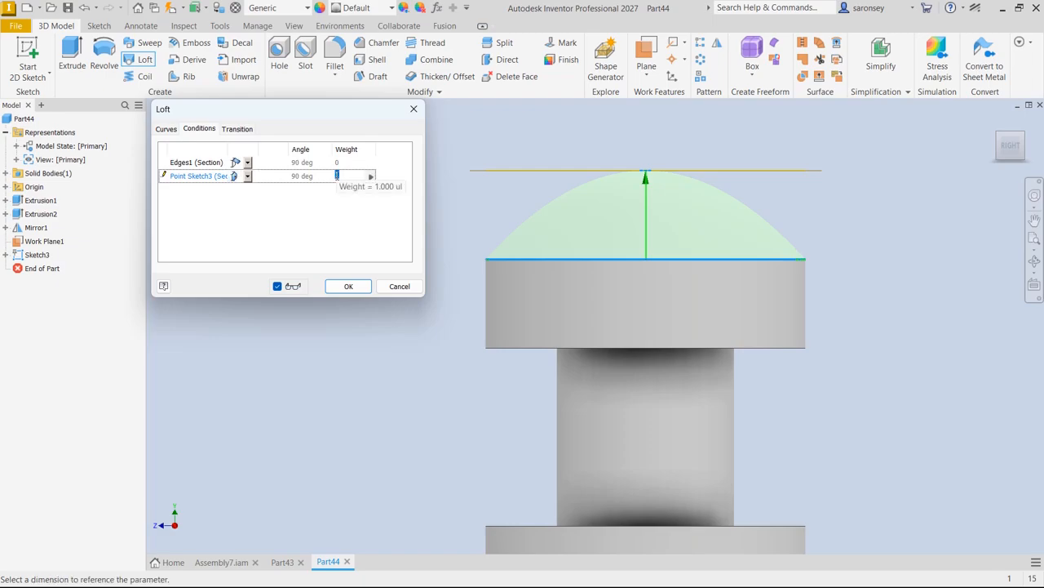
pyautogui.write('3')
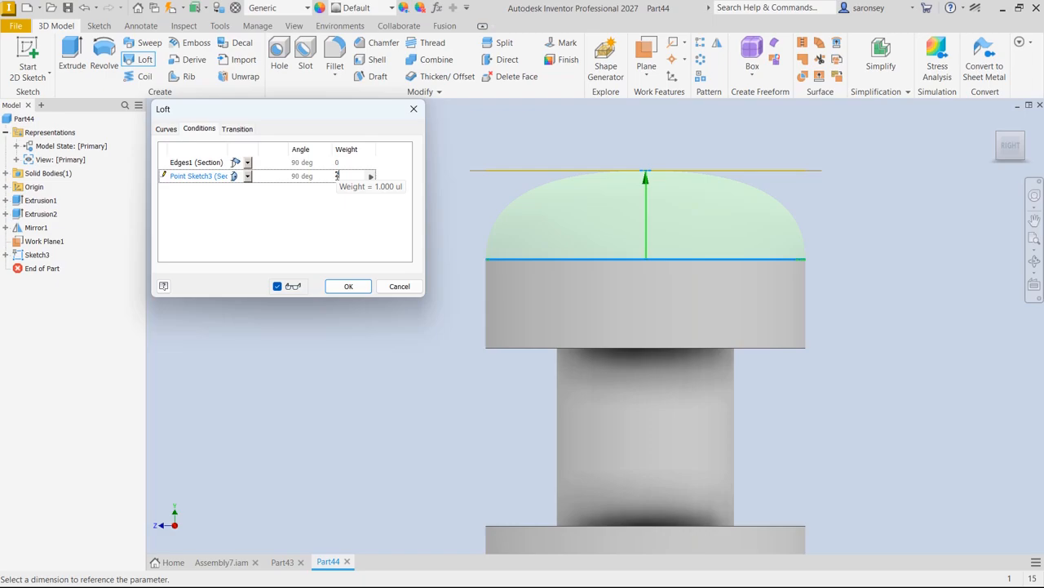
pyautogui.press('BackSpace')
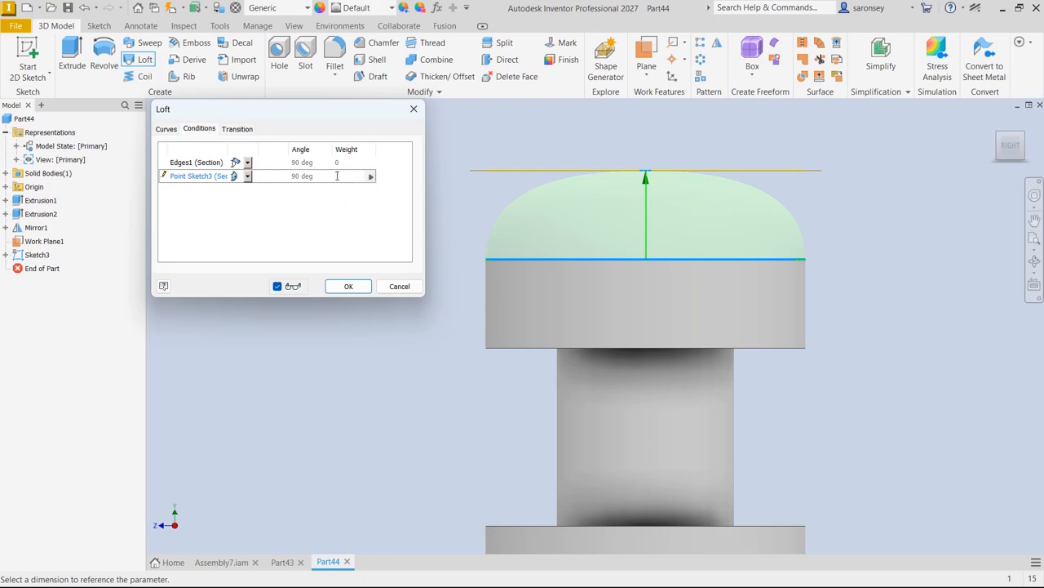
pyautogui.write('1')
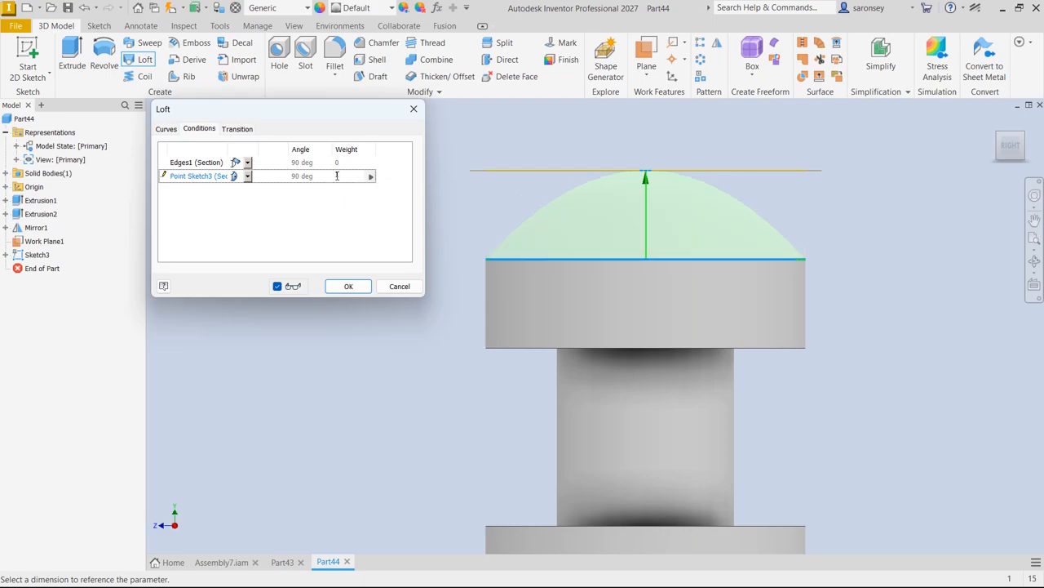
pyautogui.write('3')
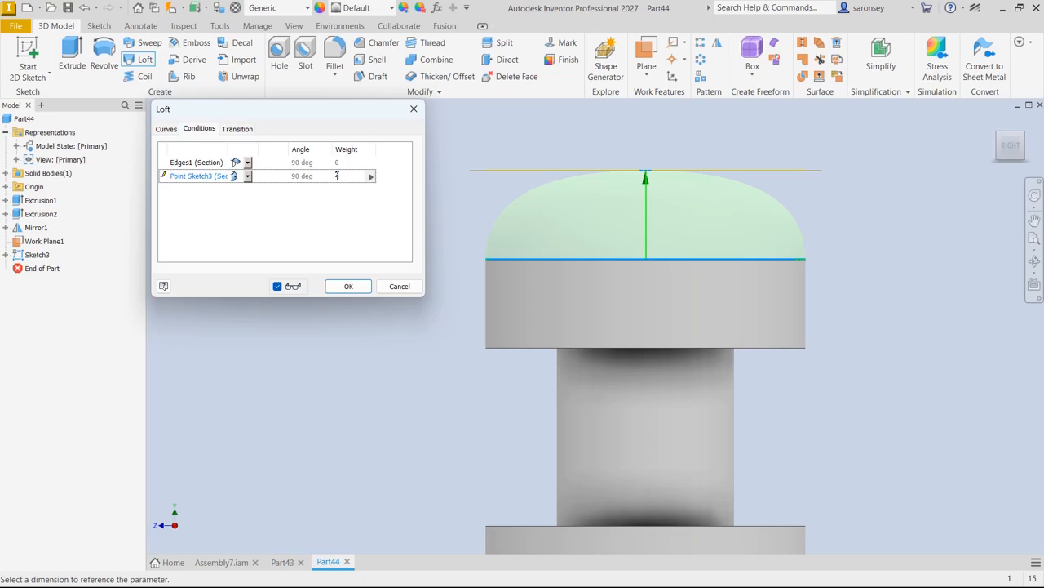
pyautogui.click(351, 287)
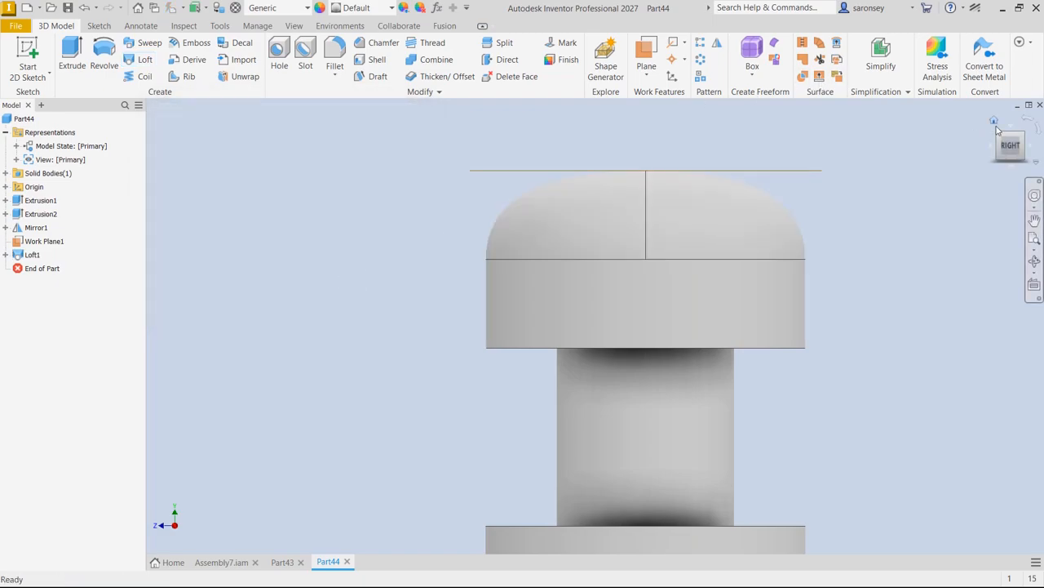
# Turn off the visibility of the work plane above the dome
pyautogui.click(994, 121)
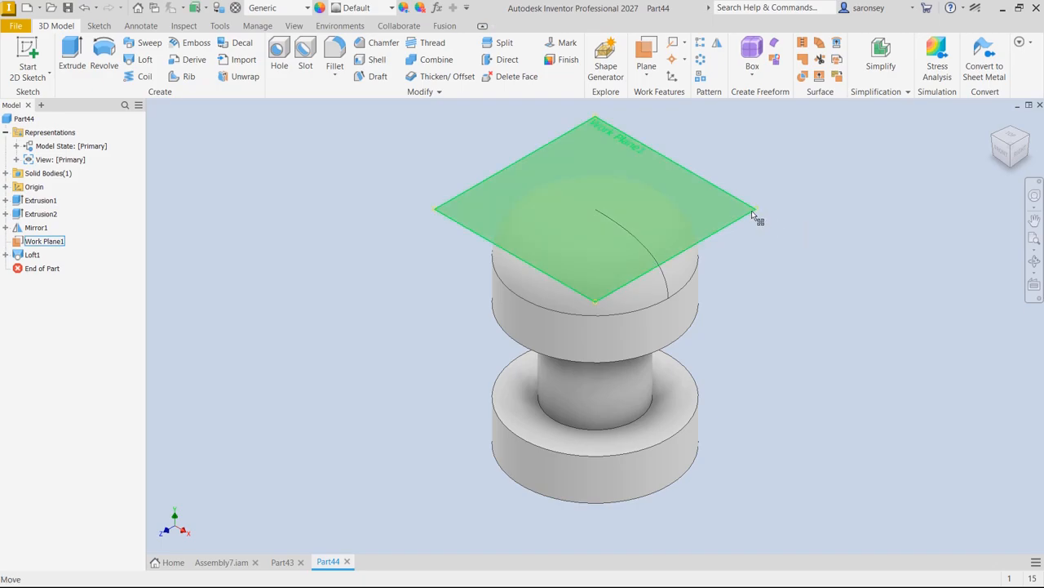
pyautogui.rightClick(752, 214)
pyautogui.click(788, 229)
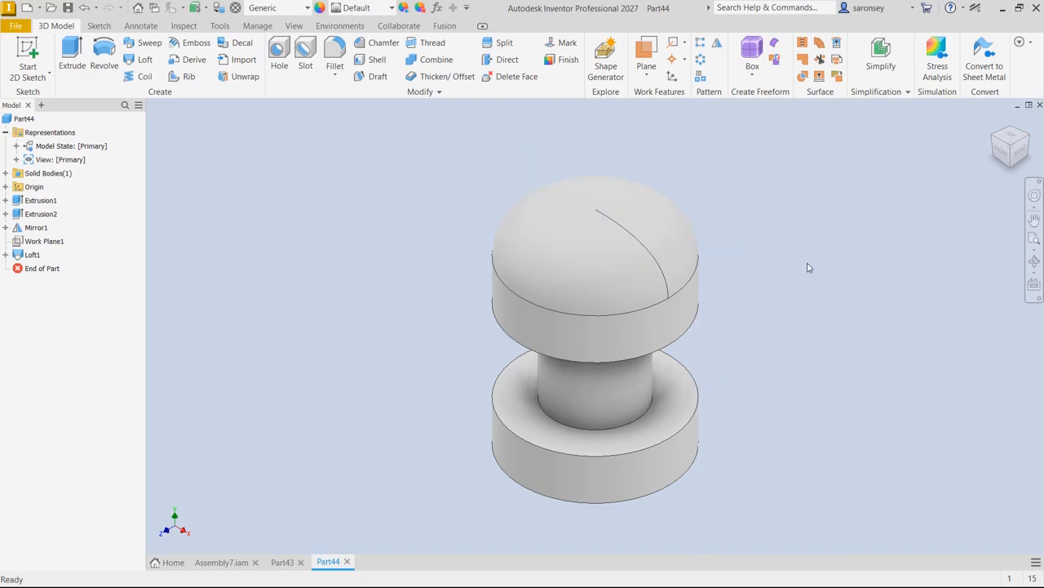
# Create a work plane offset -2.5 mm from the lower flange's bottom face, into the flange
pyautogui.keyDown('shift'); pyautogui.moveTo(805, 293); pyautogui.dragTo(835, 252, button='middle'); pyautogui.keyUp('shift')
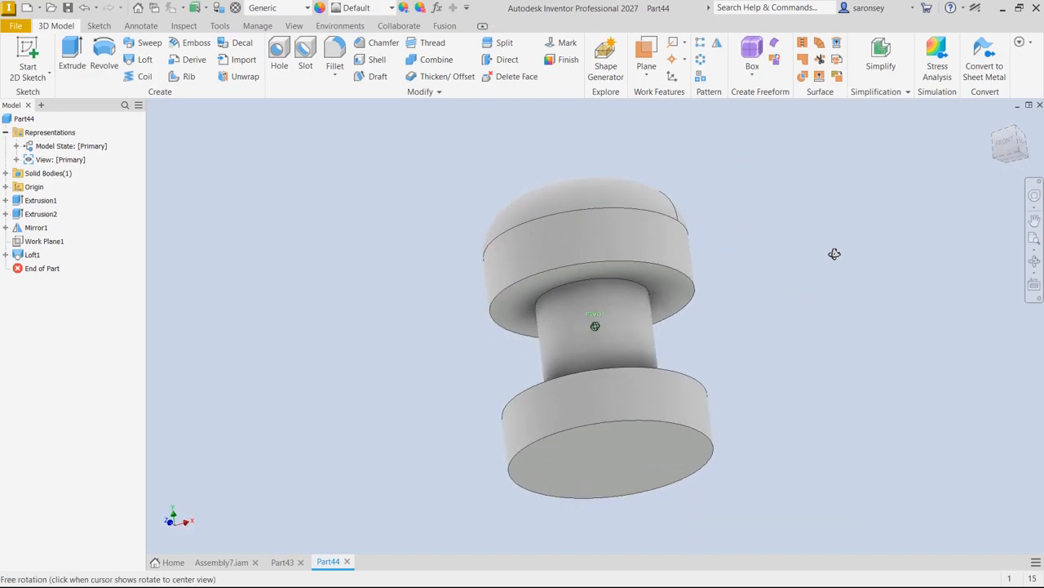
pyautogui.click(648, 441)
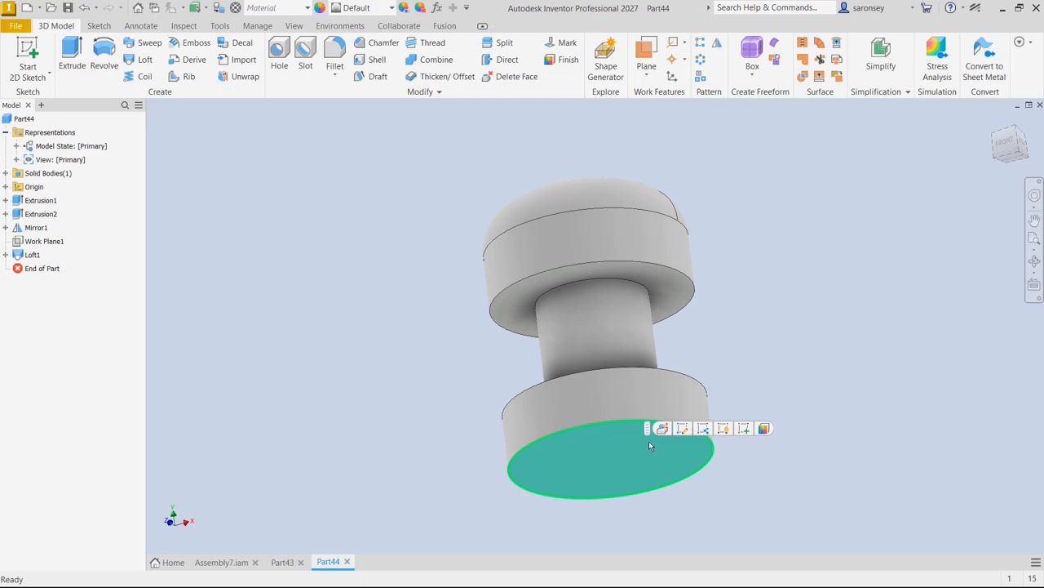
pyautogui.click(776, 359)
pyautogui.click(646, 73)
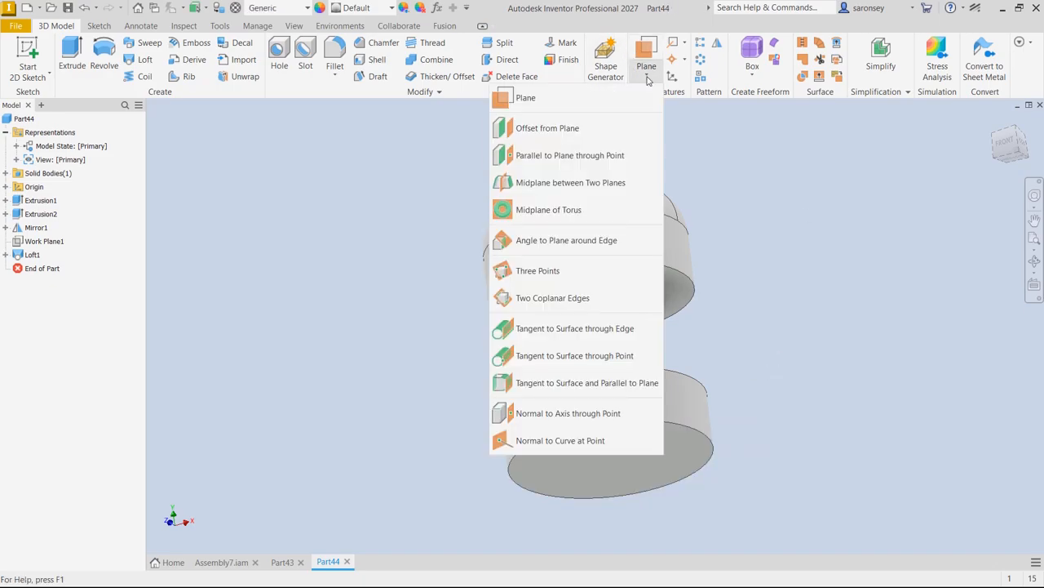
pyautogui.click(587, 130)
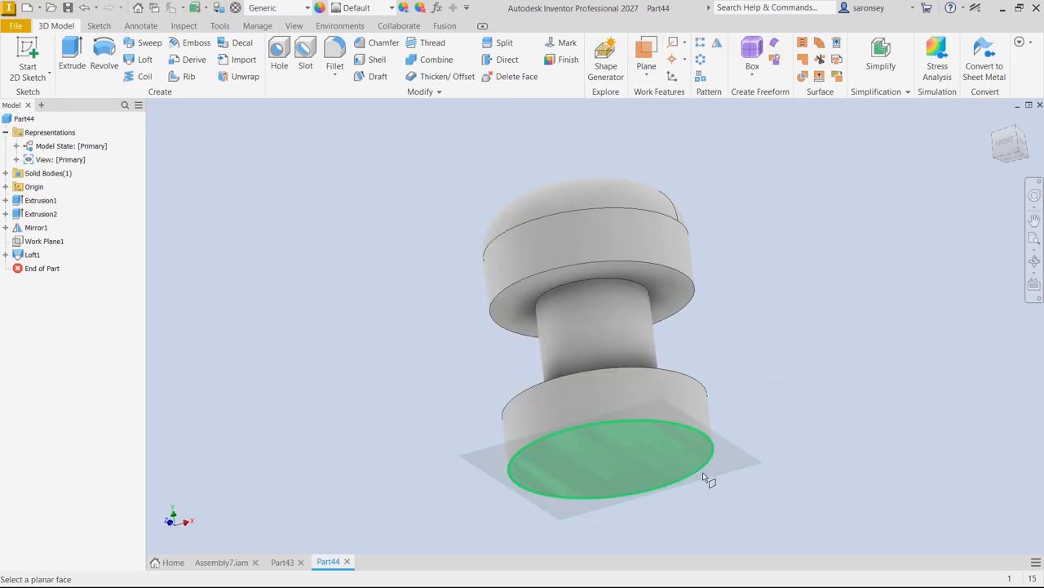
pyautogui.click(682, 459)
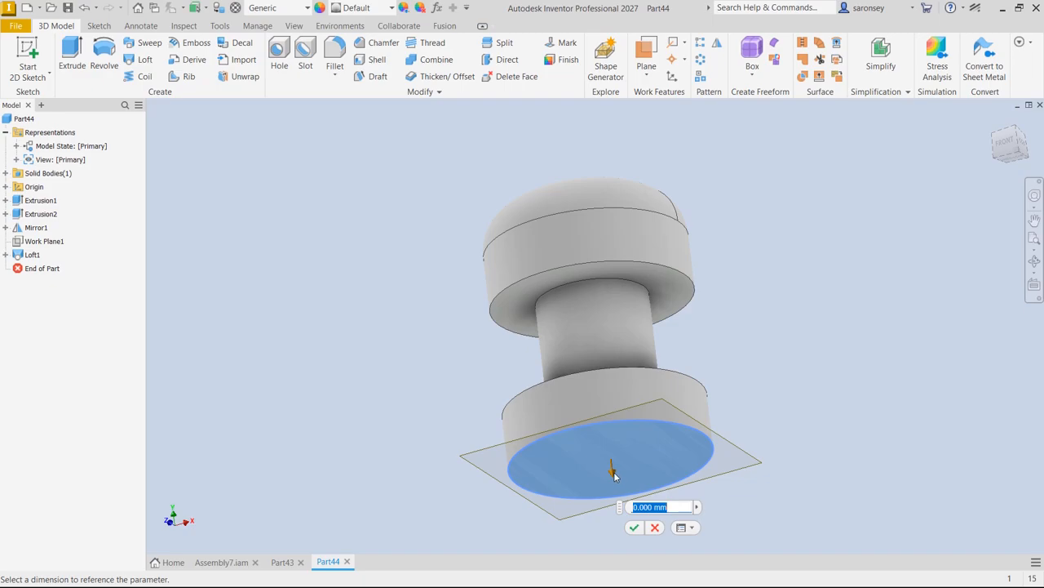
pyautogui.moveTo(614, 476); pyautogui.dragTo(606, 418)
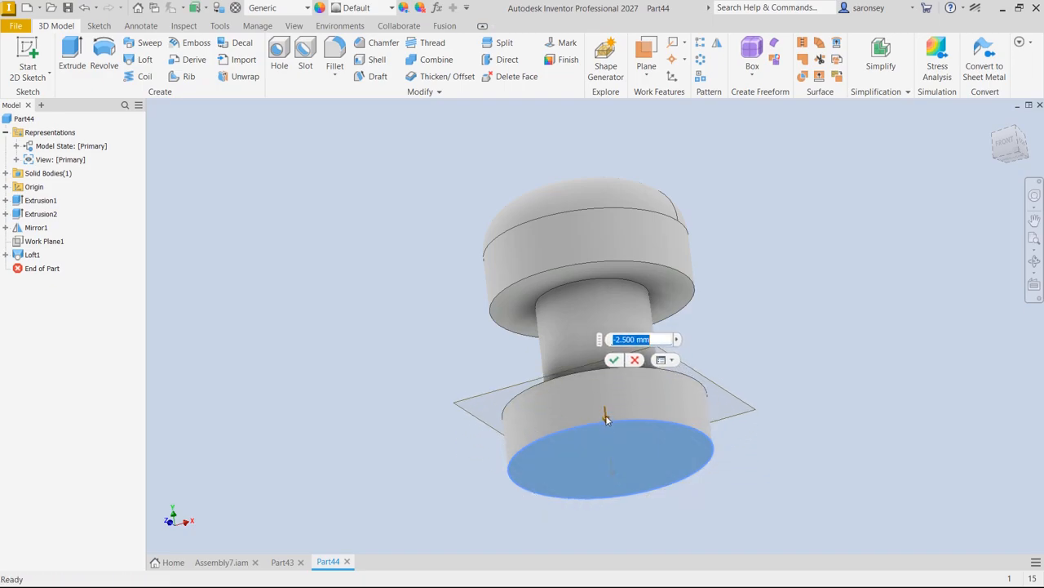
pyautogui.click(616, 360)
# Start a sketch on the new work plane and project the lower flange's circular edge into it
pyautogui.keyDown('shift'); pyautogui.moveTo(645, 356); pyautogui.dragTo(745, 366, button='middle'); pyautogui.keyUp('shift')
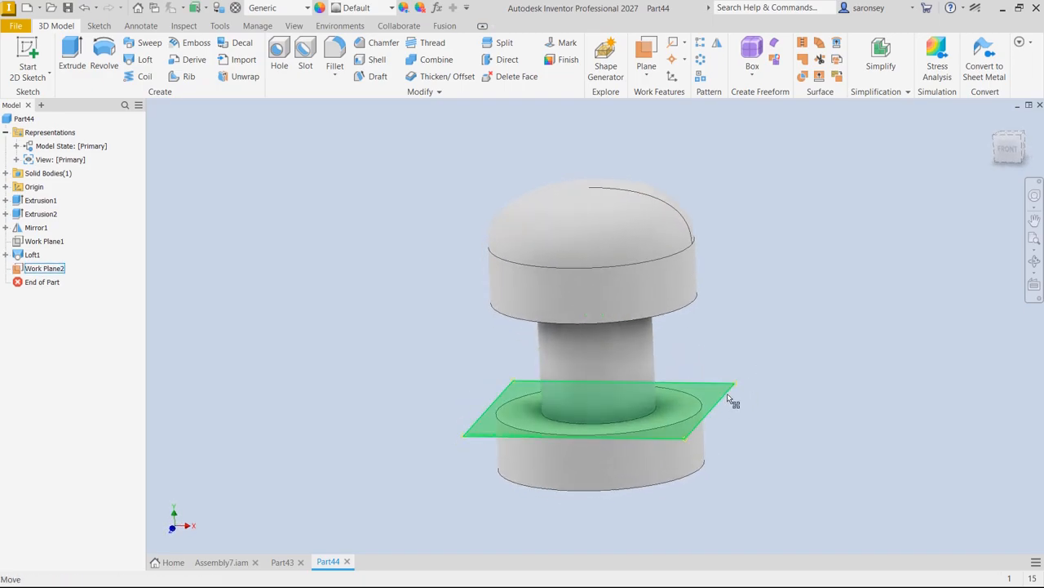
pyautogui.click(732, 400)
pyautogui.click(765, 387)
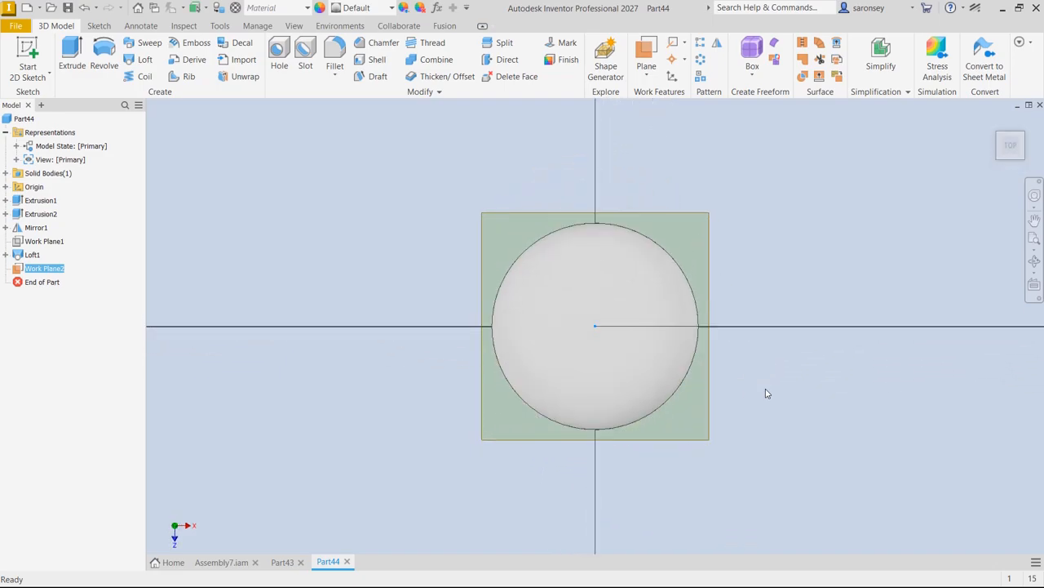
pyautogui.click(1012, 166)
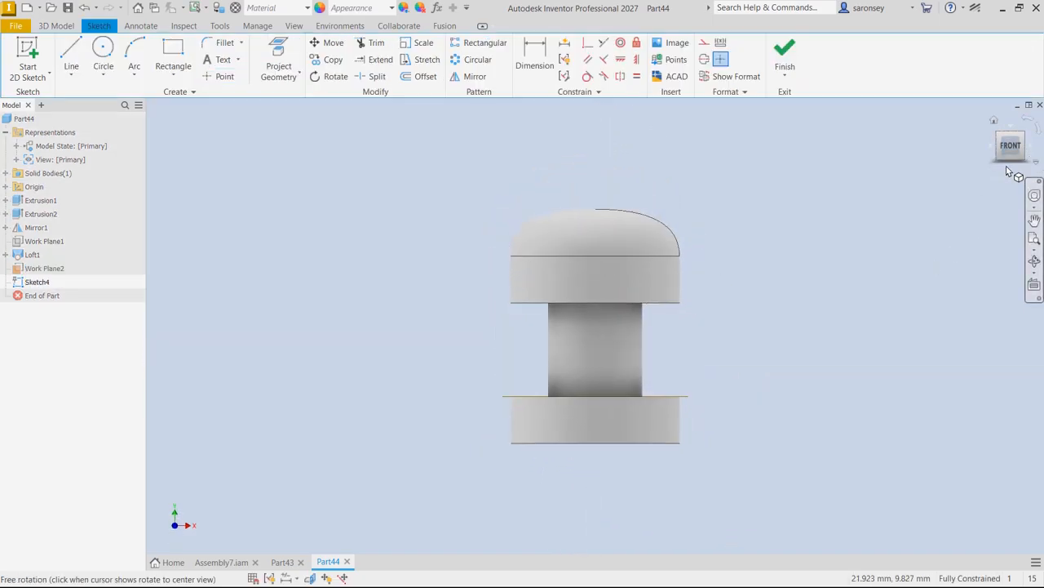
pyautogui.click(1013, 169)
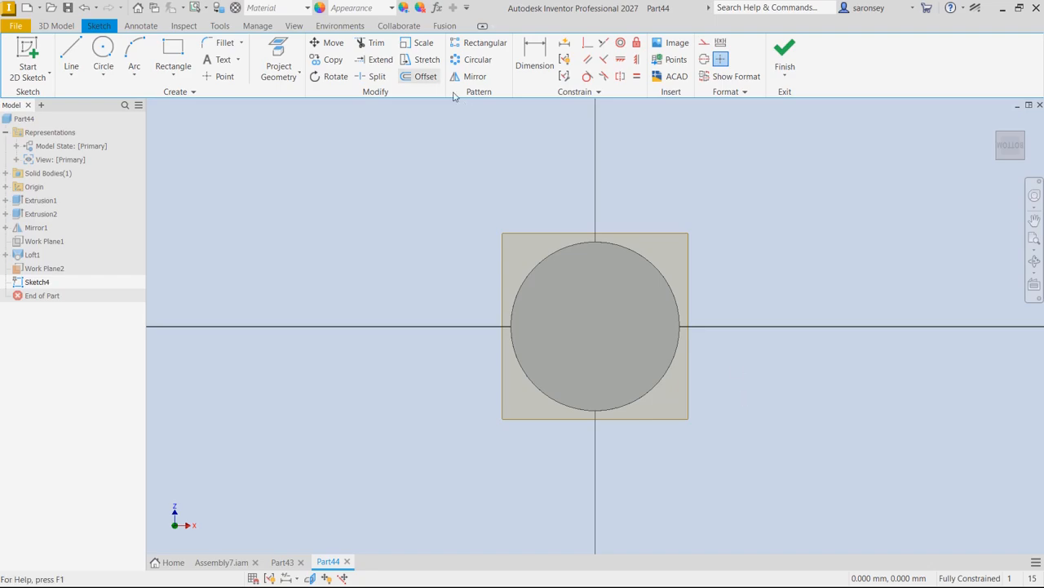
pyautogui.click(270, 45)
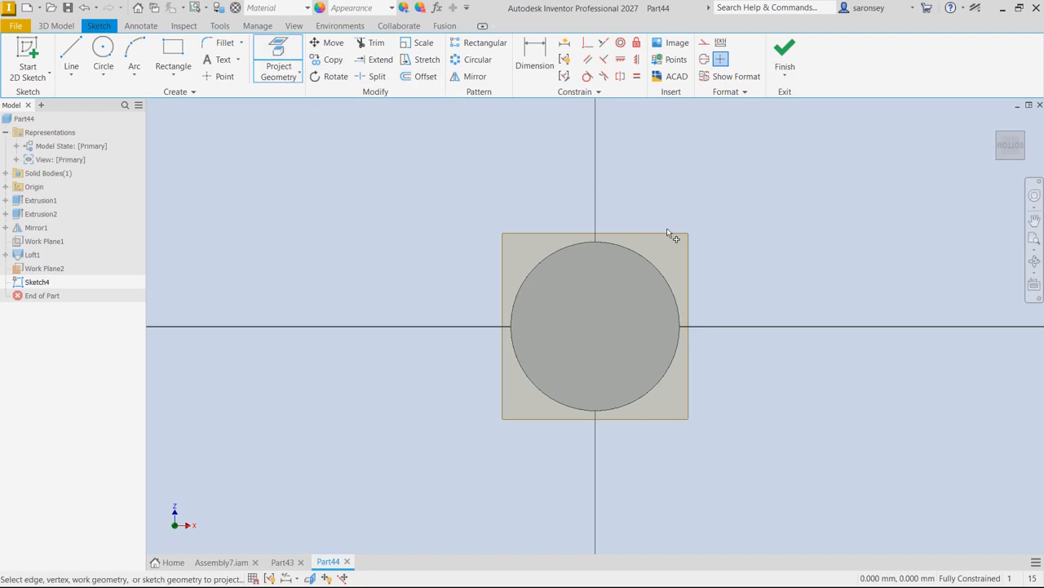
pyautogui.click(629, 281)
pyautogui.keyDown('shift'); pyautogui.moveTo(751, 289); pyautogui.dragTo(744, 343, button='middle'); pyautogui.keyUp('shift')
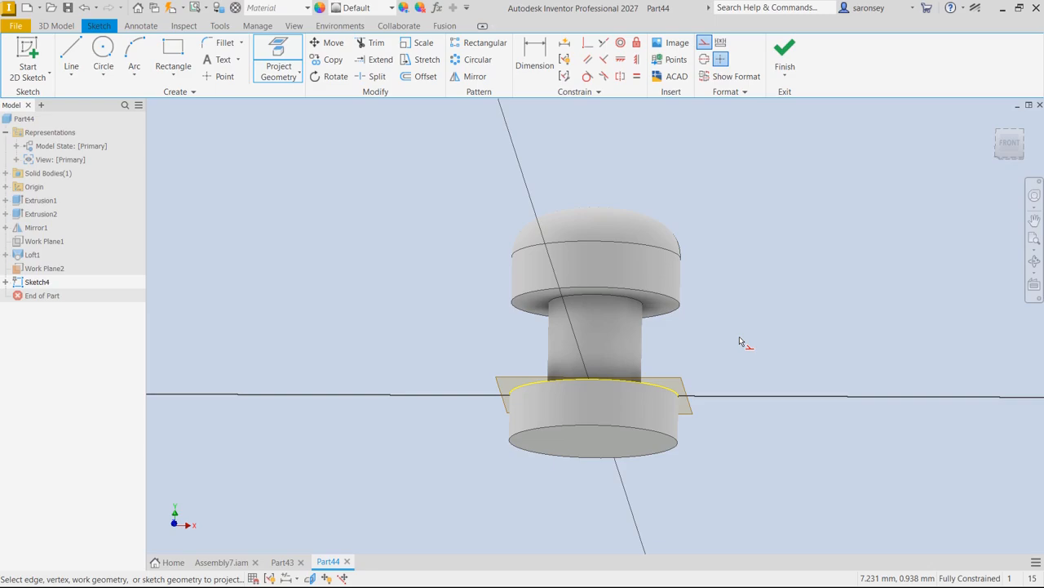
# Slice the graphics at the sketch plane, place a sketch point at the projected circle's centre and finish the sketch
pyautogui.click(222, 76)
pyautogui.keyDown('shift'); pyautogui.moveTo(650, 449); pyautogui.dragTo(655, 384, button='middle'); pyautogui.keyUp('shift')
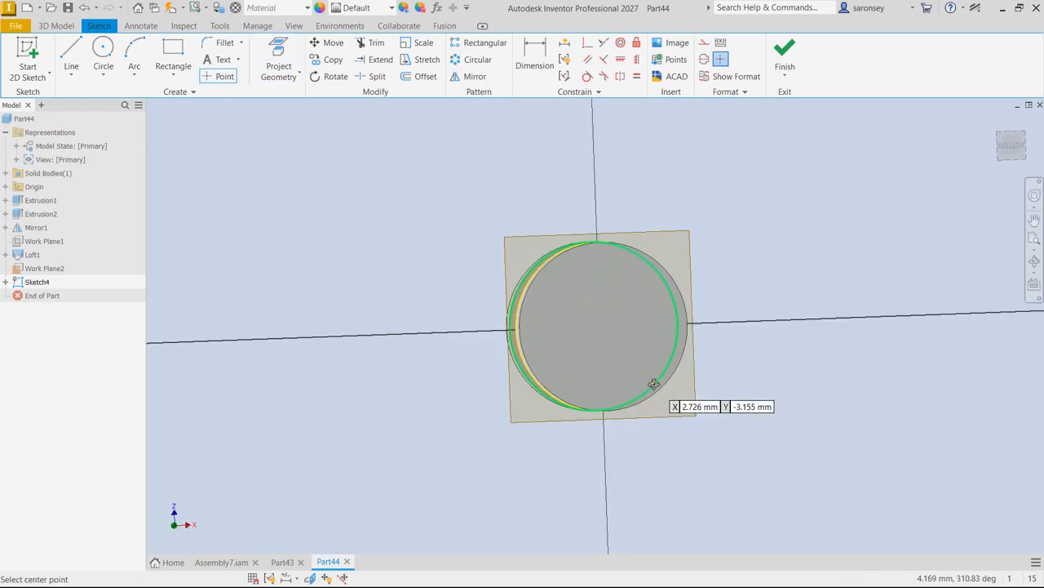
pyautogui.click(1012, 145)
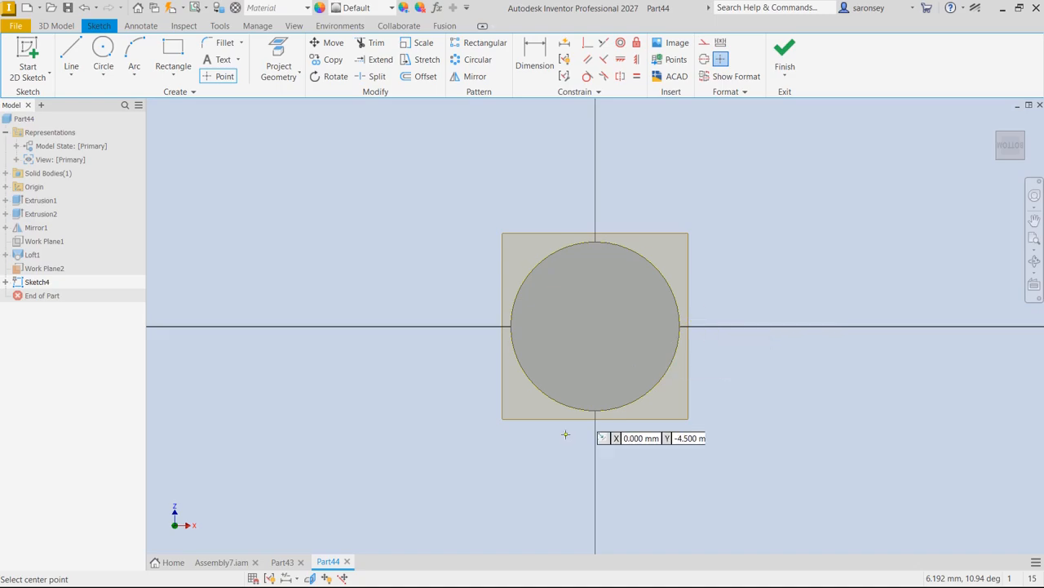
pyautogui.click(310, 577)
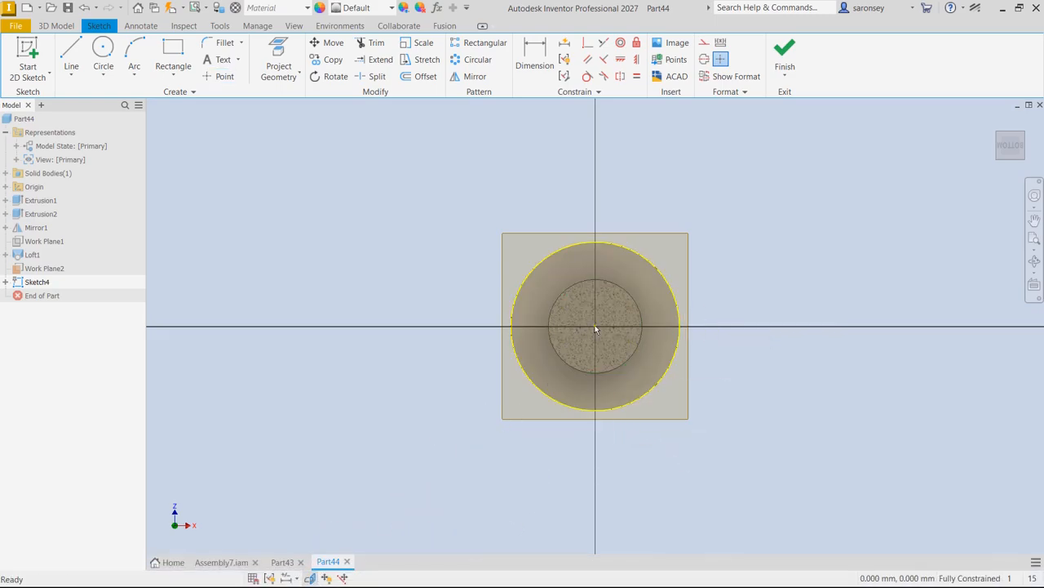
pyautogui.click(221, 76)
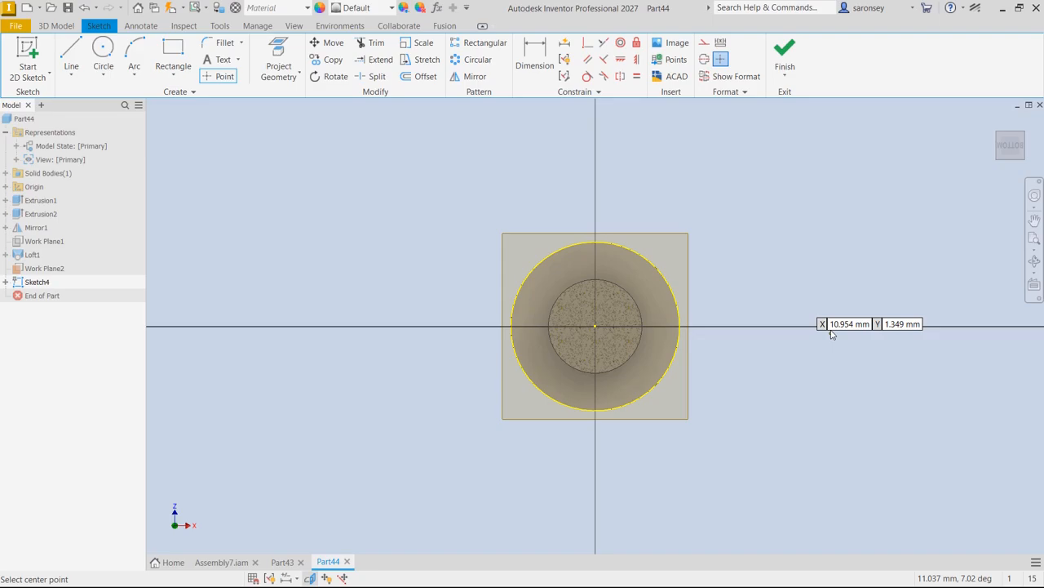
pyautogui.click(597, 327)
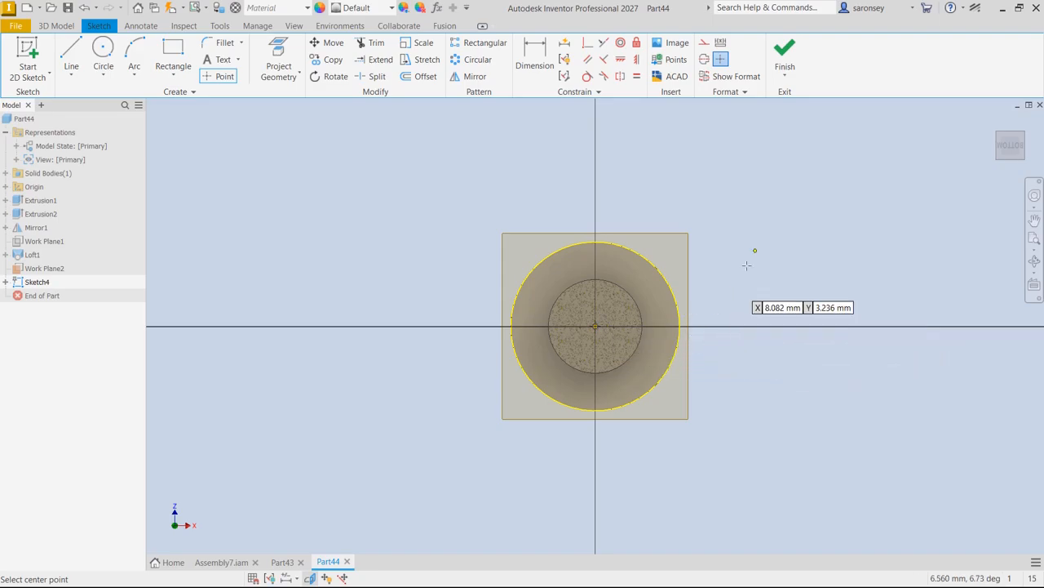
pyautogui.click(788, 44)
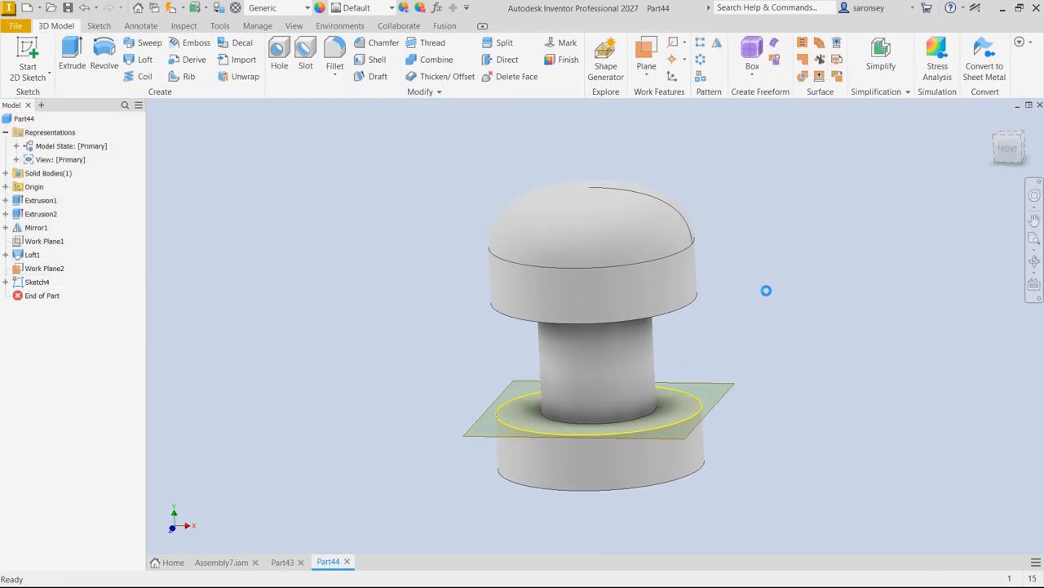
# Set up a loft with the lower flange's bottom circular edge and the new centre sketch point as its sections
pyautogui.click(145, 60)
pyautogui.keyDown('shift'); pyautogui.moveTo(813, 502); pyautogui.dragTo(808, 433, button='middle'); pyautogui.keyUp('shift')
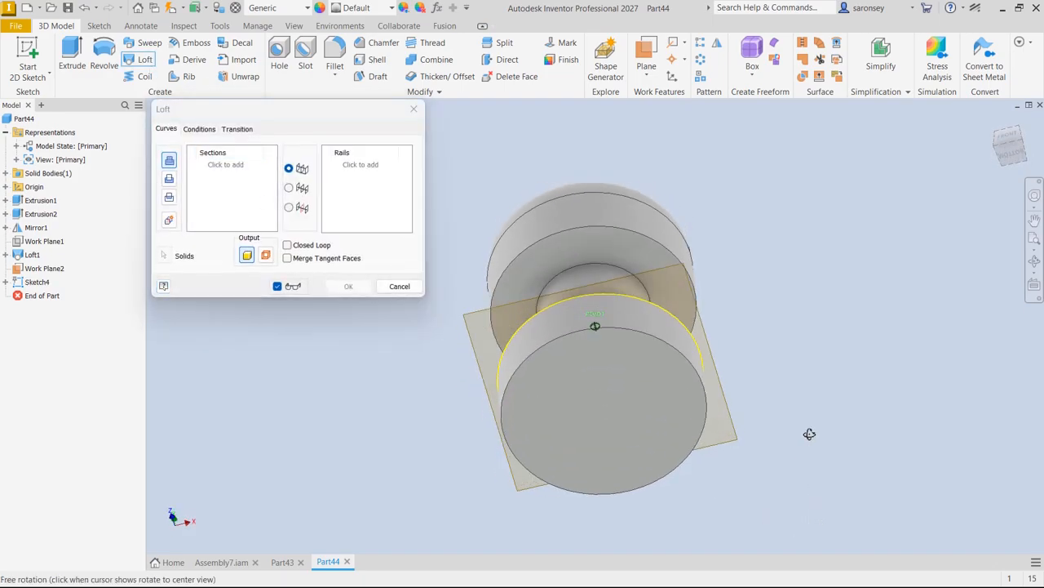
pyautogui.click(707, 406)
pyautogui.moveTo(789, 387)
pyautogui.keyDown('shift'); pyautogui.mouseDown(button='middle')
pyautogui.moveTo(786, 432)
pyautogui.moveTo(810, 451)
pyautogui.moveTo(834, 438)
pyautogui.mouseUp(button='middle'); pyautogui.keyUp('shift')
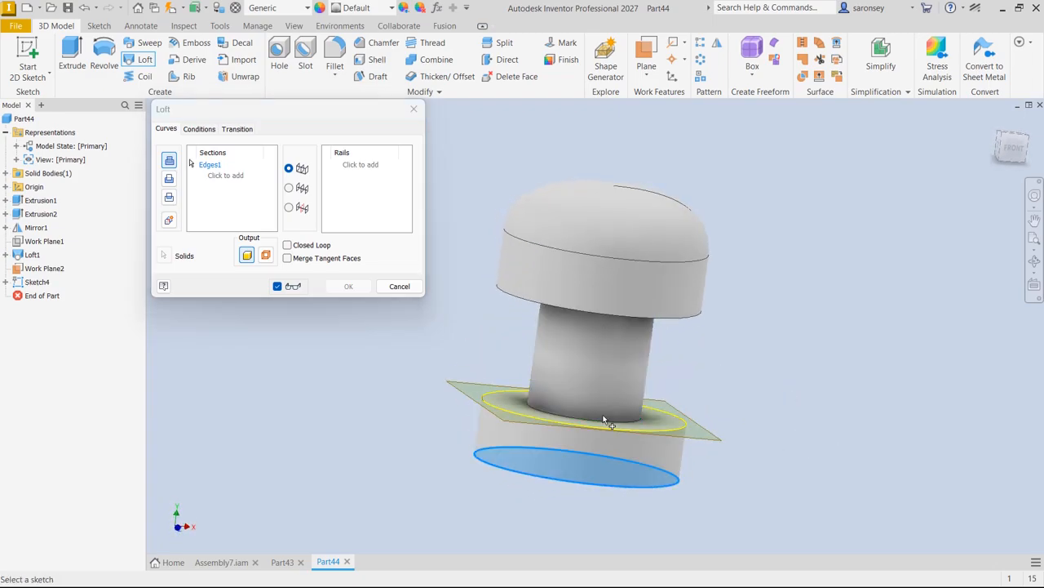
pyautogui.keyDown('shift'); pyautogui.moveTo(593, 430); pyautogui.dragTo(594, 420, button='middle'); pyautogui.keyUp('shift')
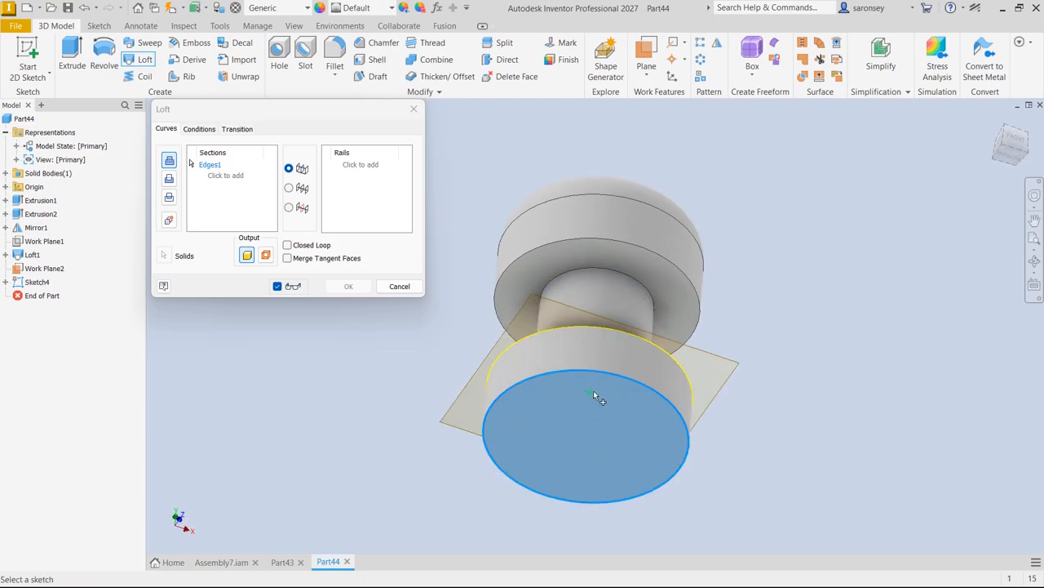
pyautogui.click(594, 392)
pyautogui.keyDown('shift'); pyautogui.moveTo(711, 404); pyautogui.dragTo(722, 419, button='middle'); pyautogui.keyUp('shift')
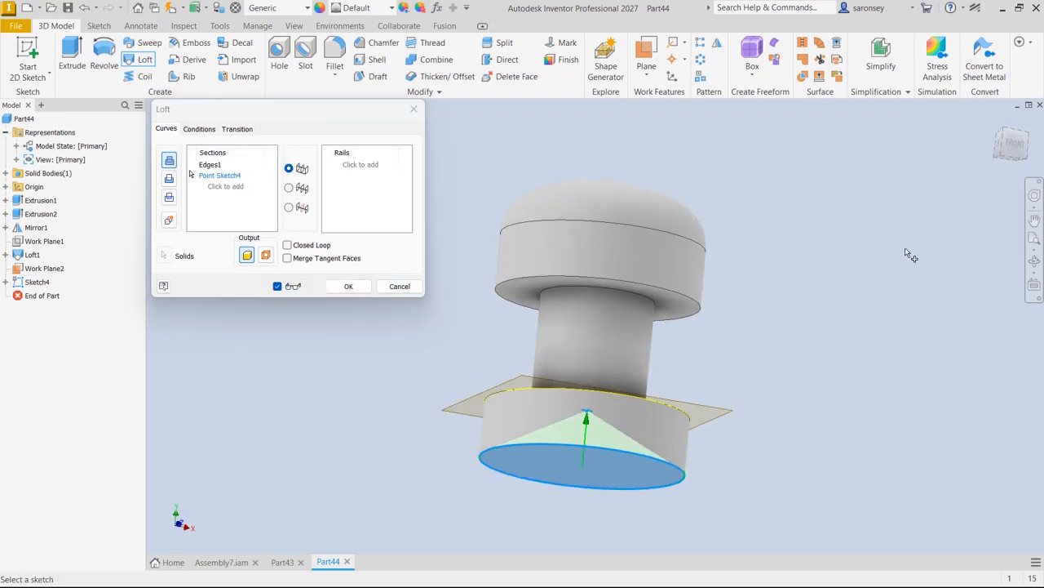
# Make the loft a cut, give its point section the Tangent condition with a weight of 2 and create it
pyautogui.click(1011, 144)
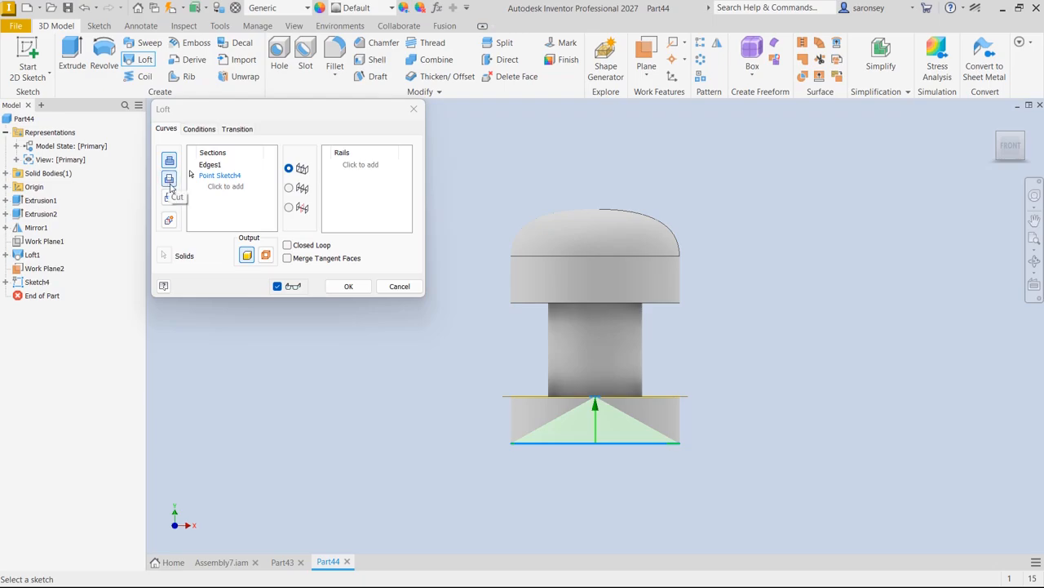
pyautogui.click(169, 181)
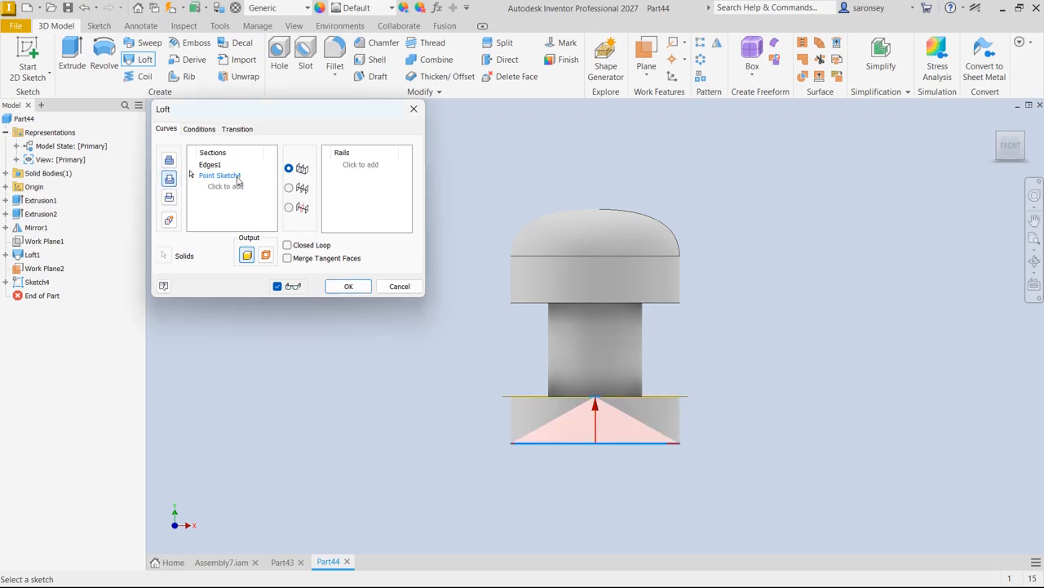
pyautogui.click(200, 129)
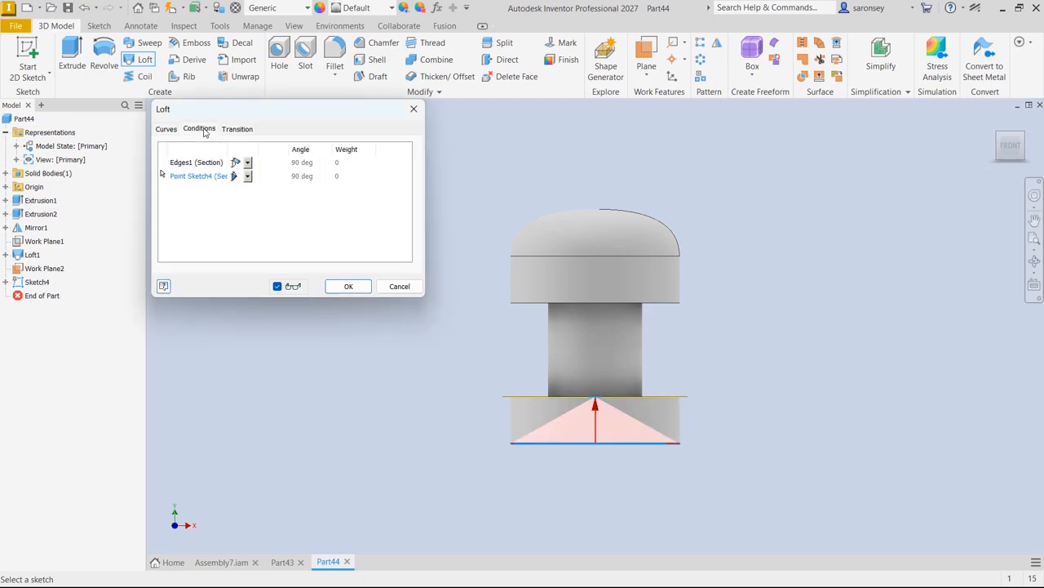
pyautogui.click(247, 177)
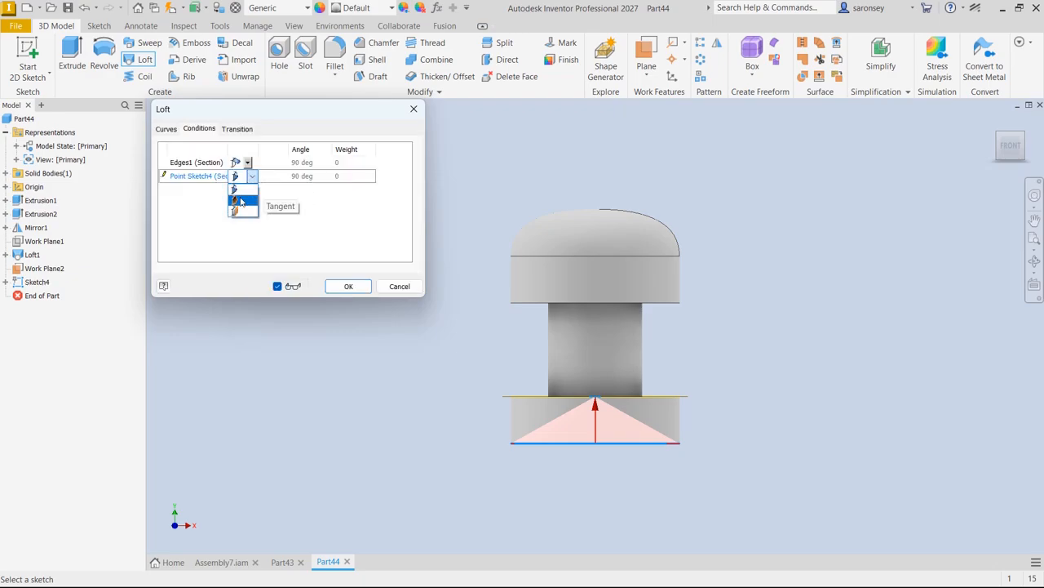
pyautogui.click(241, 201)
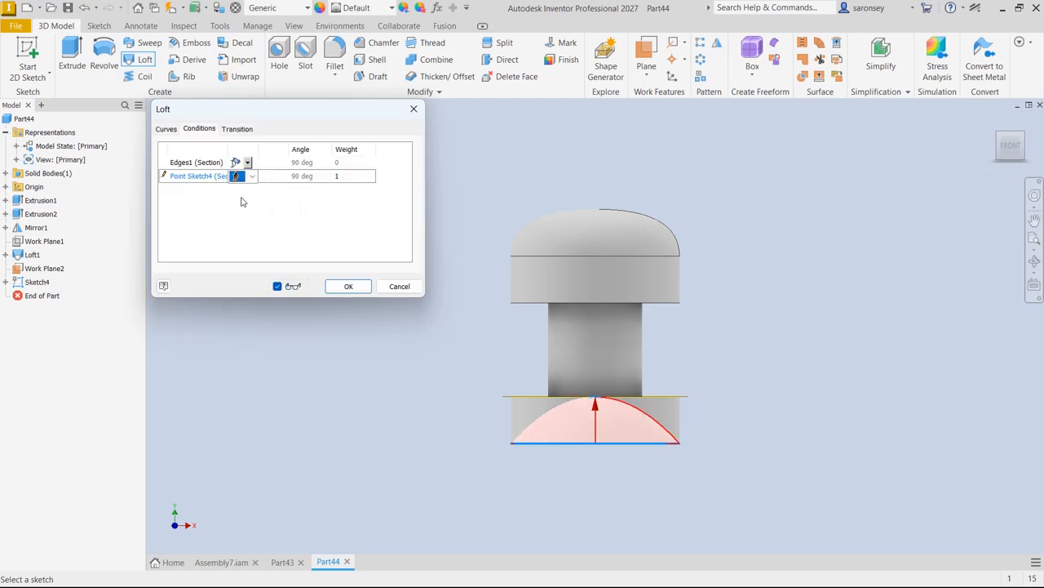
pyautogui.click(349, 176)
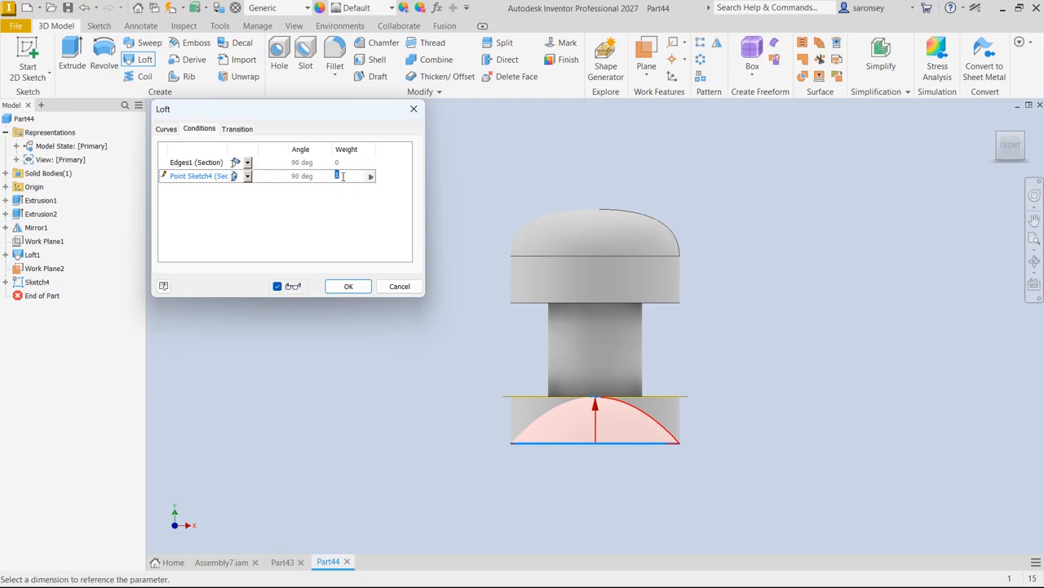
pyautogui.write('2')
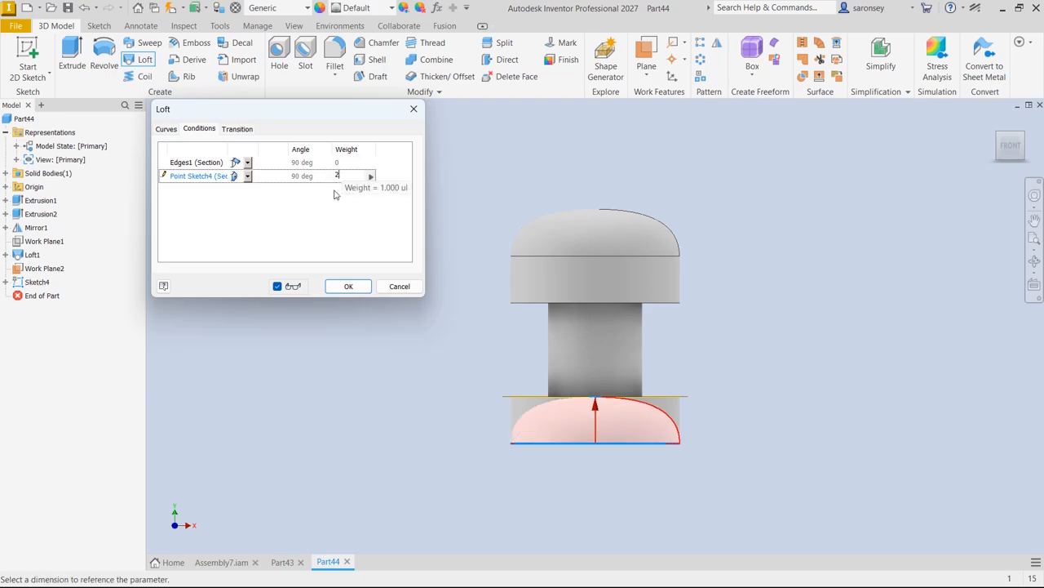
pyautogui.click(347, 287)
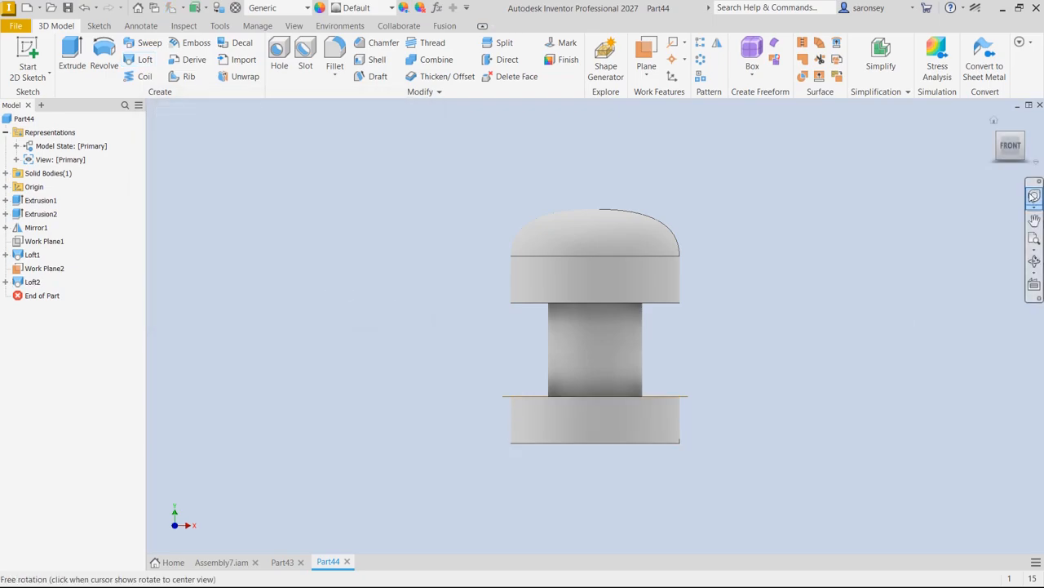
# Turn off the visibility of the work plane at the lower flange
pyautogui.click(996, 124)
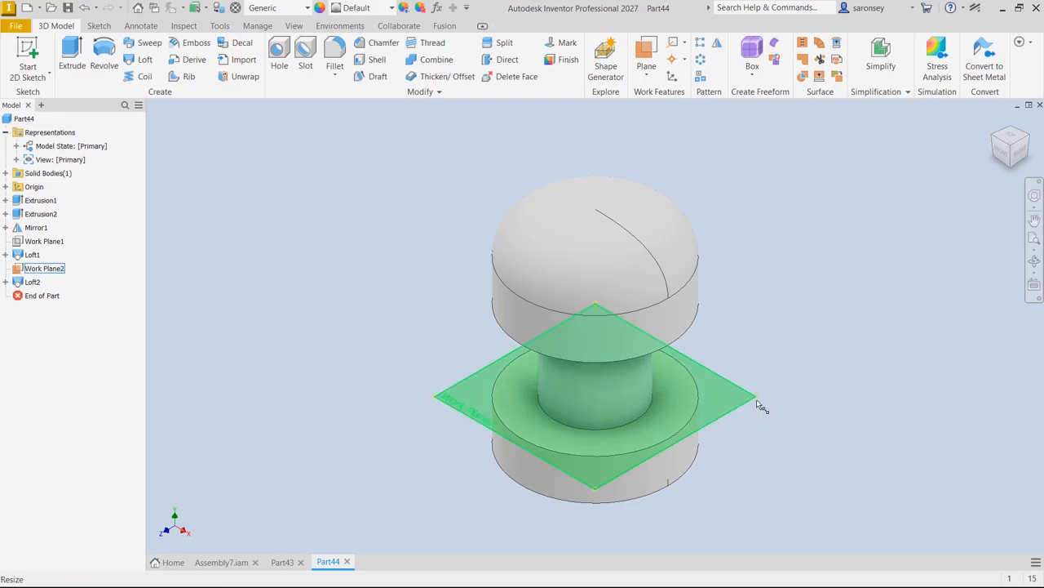
pyautogui.rightClick(752, 407)
pyautogui.click(804, 423)
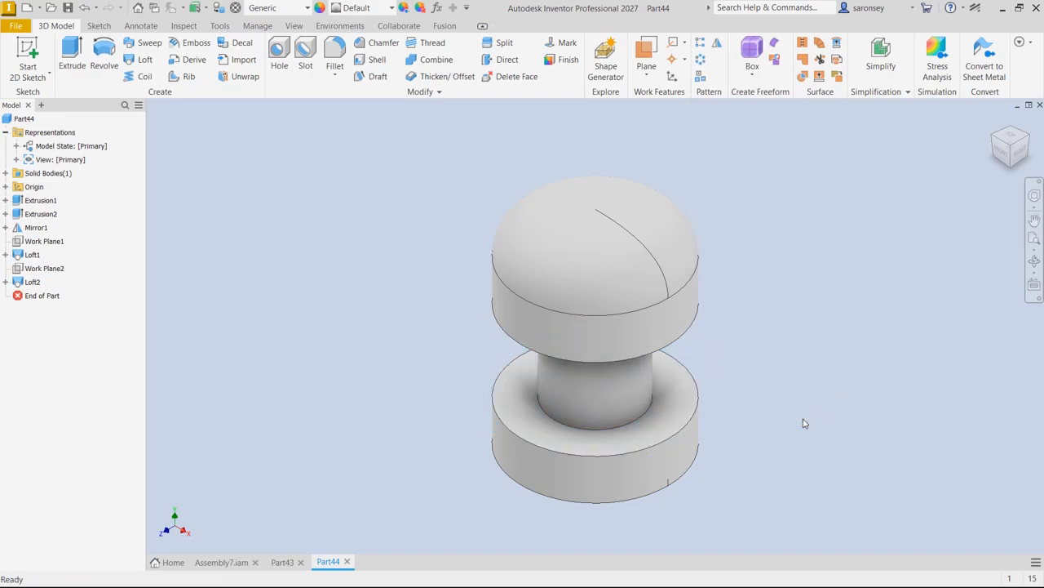
# Apply the Galvanized appearance to the part
pyautogui.click(392, 8)
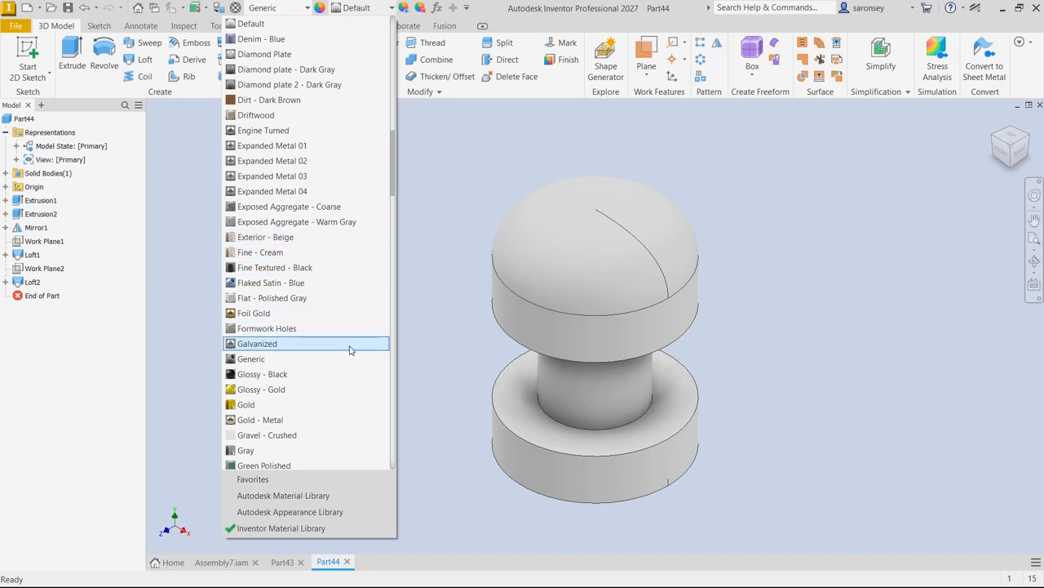
pyautogui.press('Up')
pyautogui.click(303, 348)
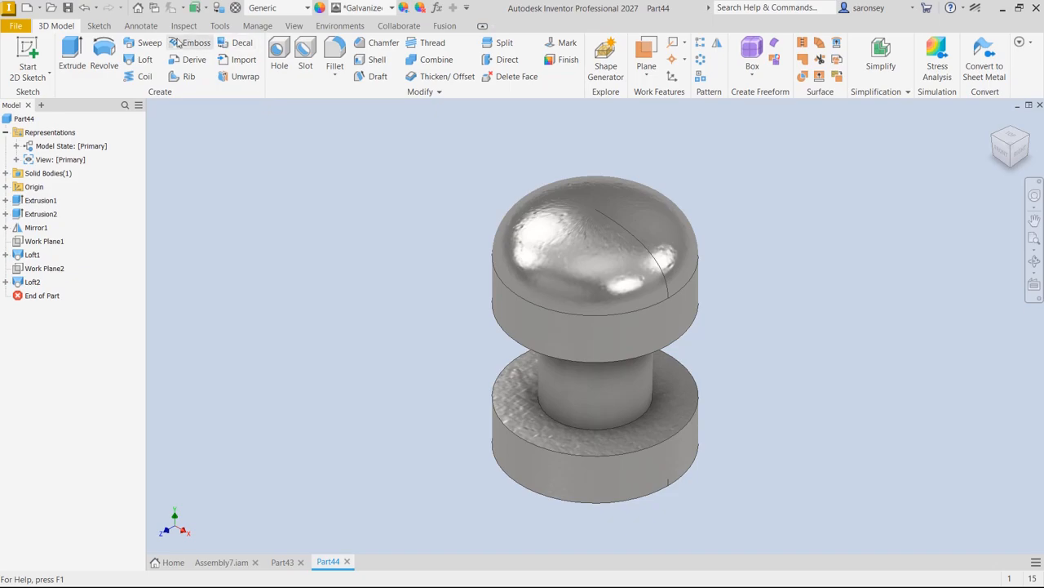
# Inspect the part's interior in a half section view on the XY plane, cancel the section and restore the home view
pyautogui.click(293, 26)
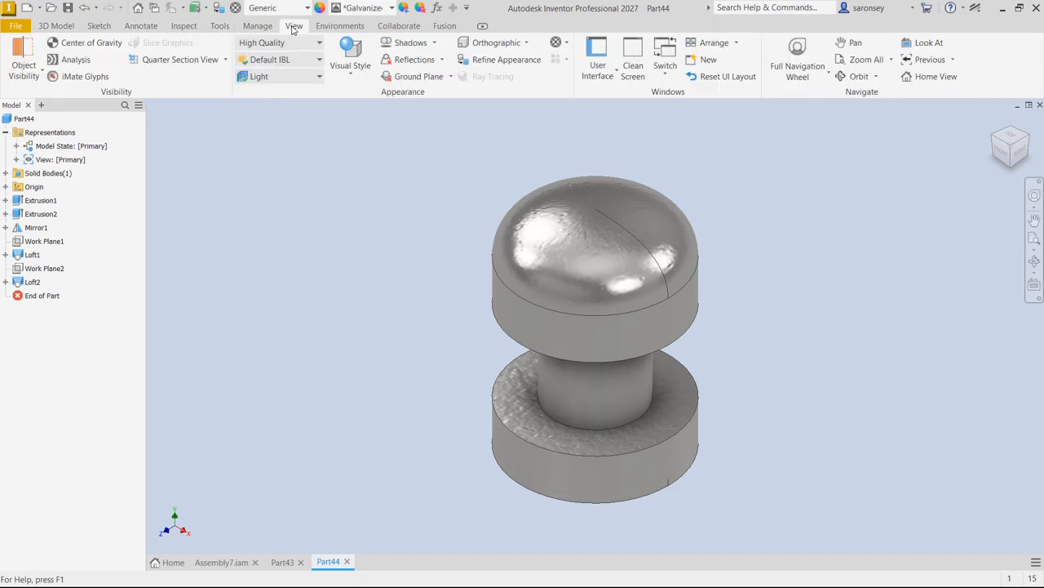
pyautogui.click(224, 61)
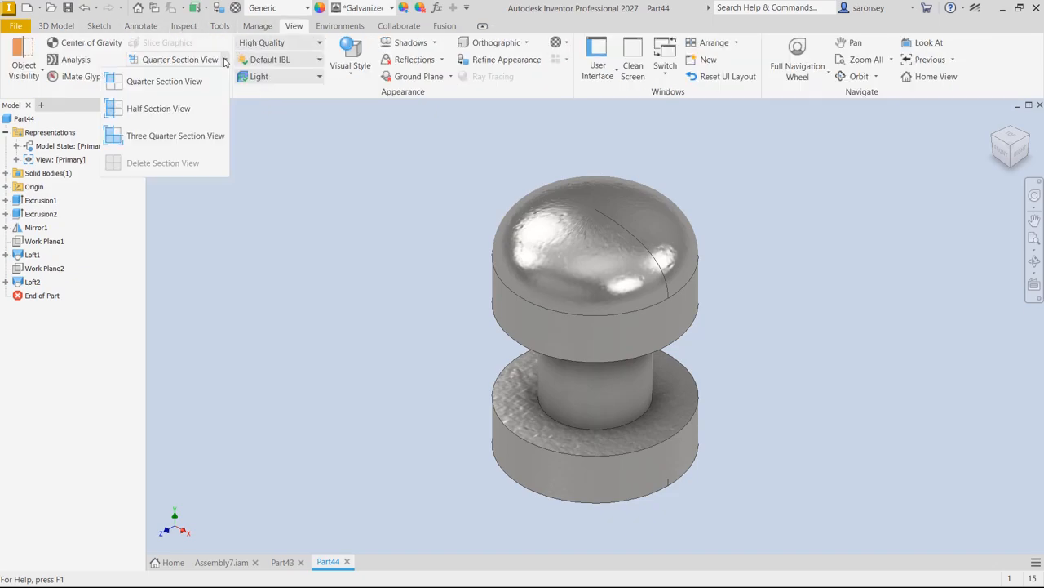
pyautogui.click(170, 114)
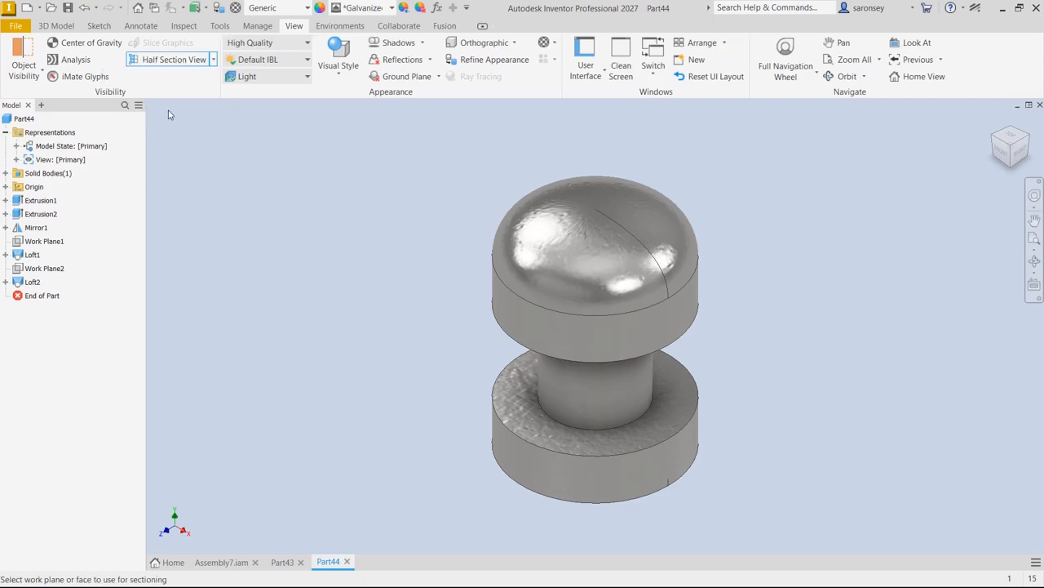
pyautogui.click(6, 186)
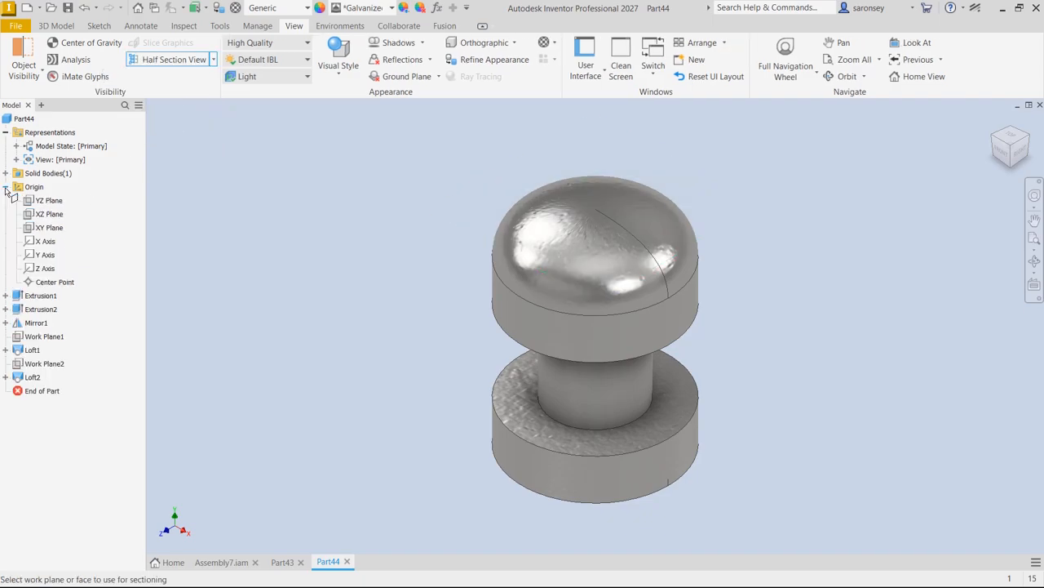
pyautogui.click(49, 227)
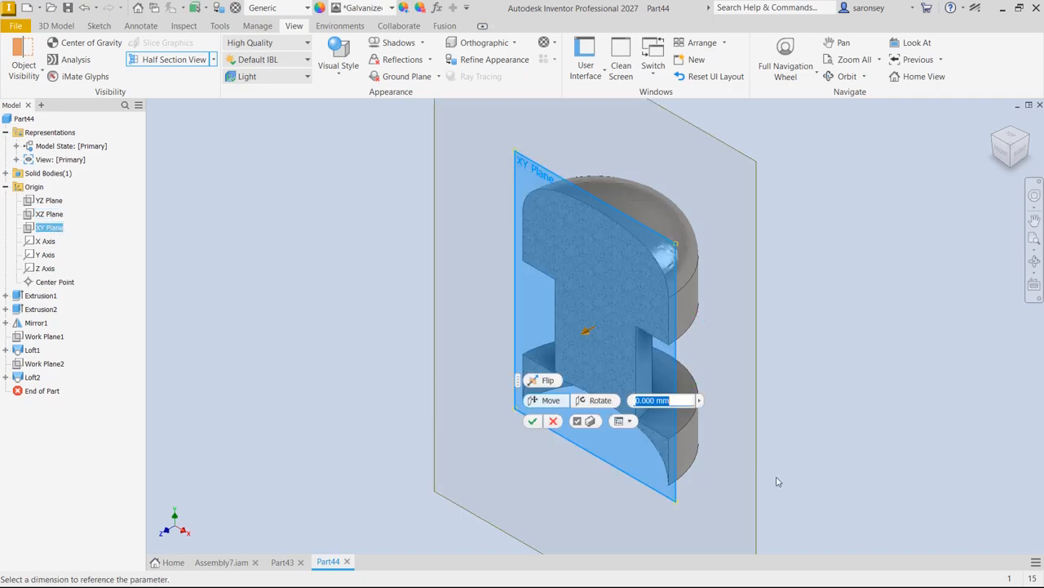
pyautogui.keyDown('shift'); pyautogui.moveTo(776, 482); pyautogui.dragTo(843, 484, button='middle'); pyautogui.keyUp('shift')
pyautogui.click(553, 420)
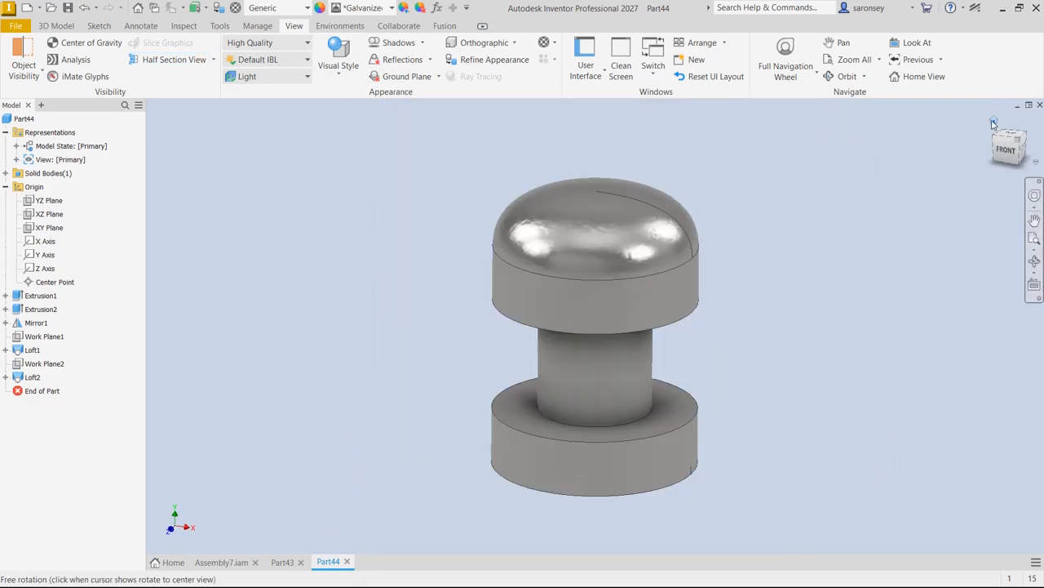
pyautogui.moveTo(697, 433)
pyautogui.keyDown('shift'); pyautogui.mouseDown(button='middle')
pyautogui.moveTo(746, 326)
pyautogui.moveTo(786, 364)
pyautogui.moveTo(615, 445)
pyautogui.moveTo(711, 490)
pyautogui.mouseUp(button='middle'); pyautogui.keyUp('shift')
pyautogui.click(994, 122)
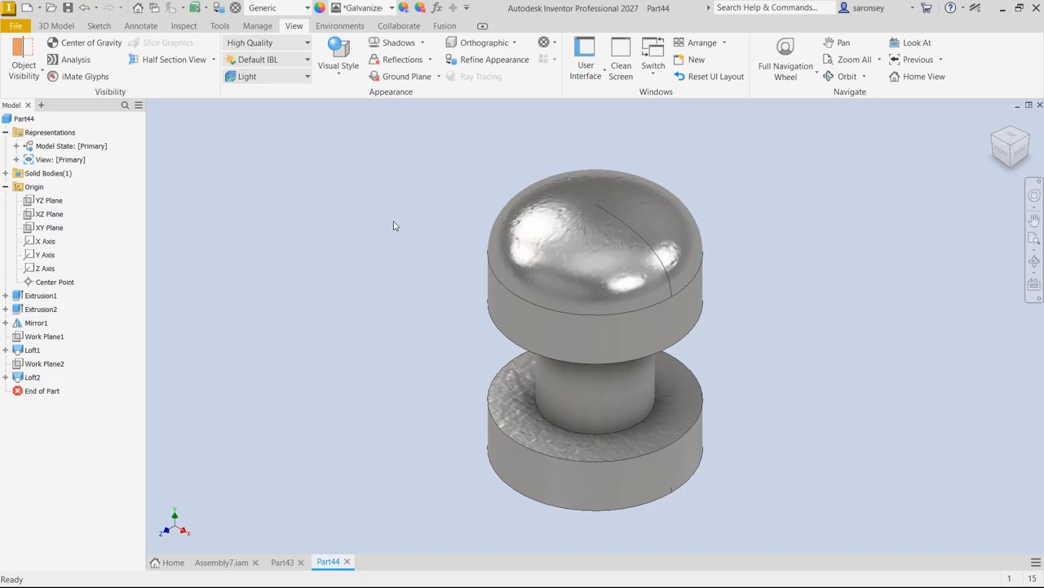
# Set the display colour scheme to Presentation and turn on shadows, reflections and the ground plane
pyautogui.click(306, 77)
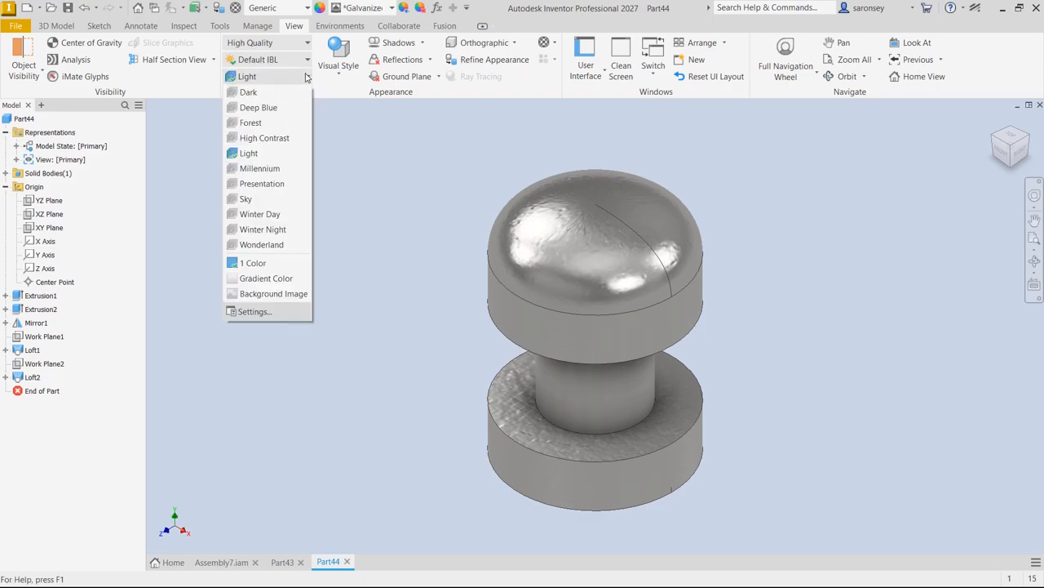
pyautogui.click(298, 185)
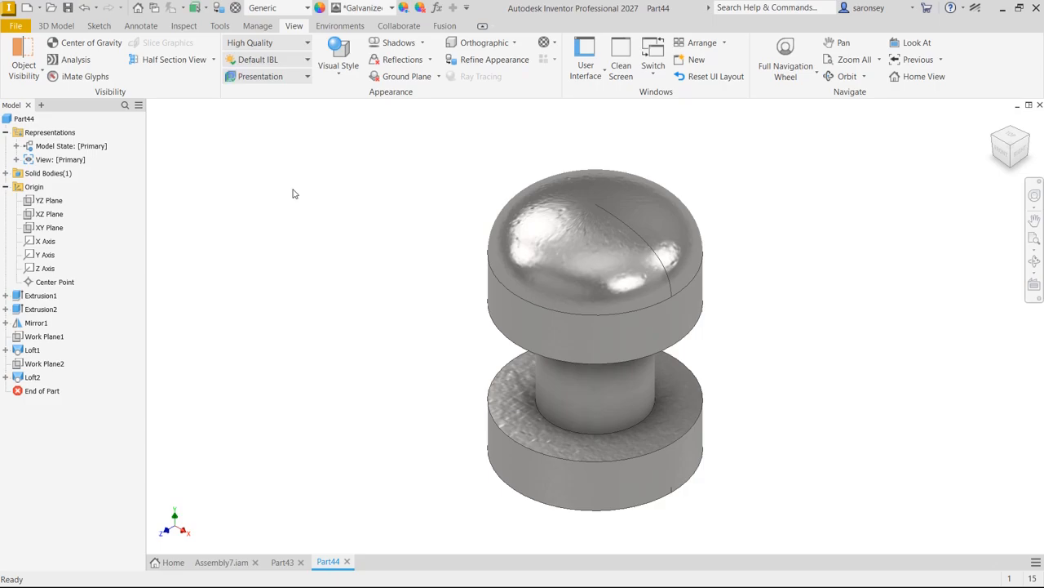
pyautogui.click(394, 76)
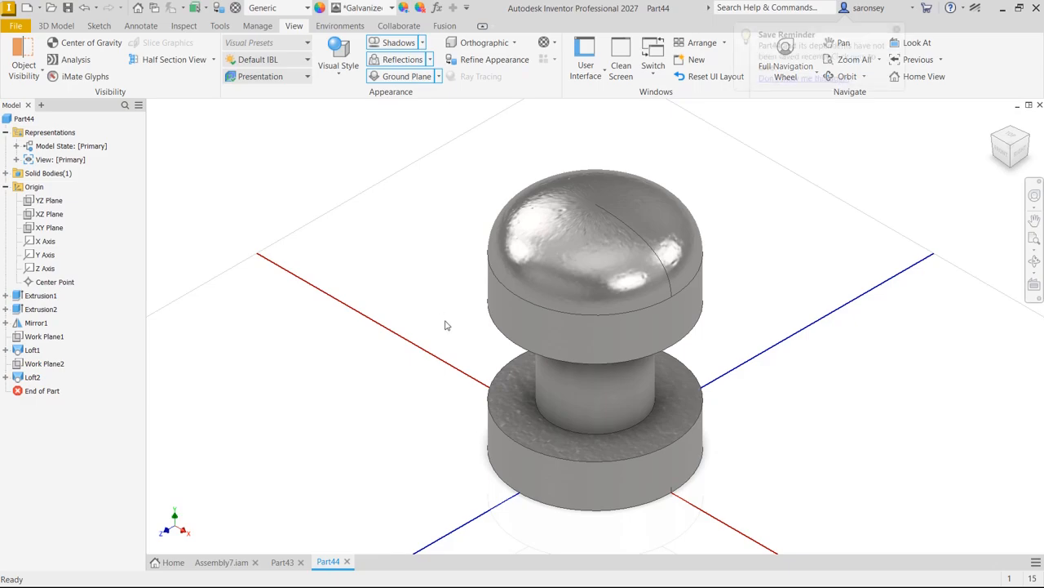
pyautogui.scroll(-1, 532, 351)
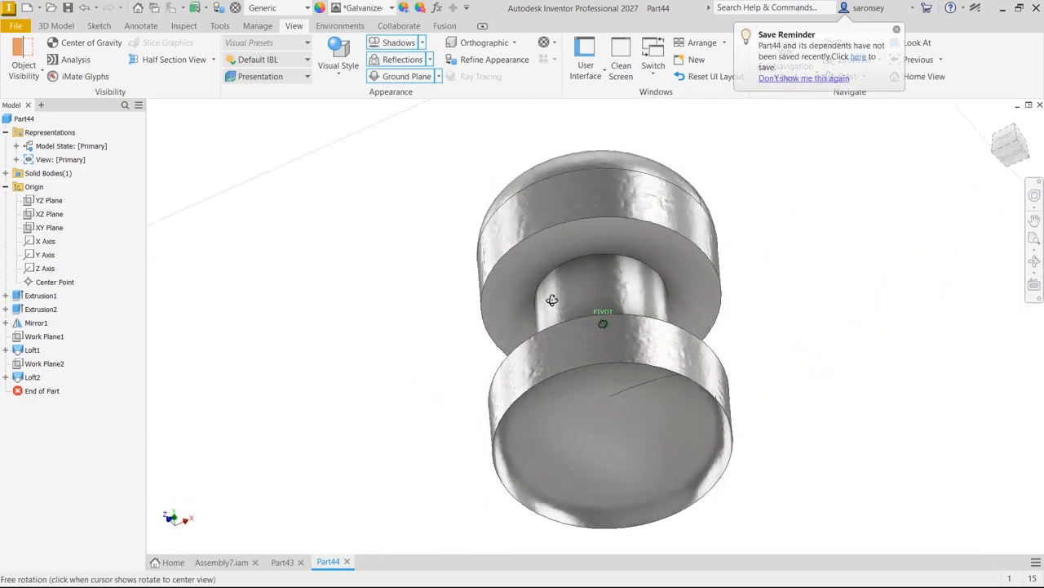